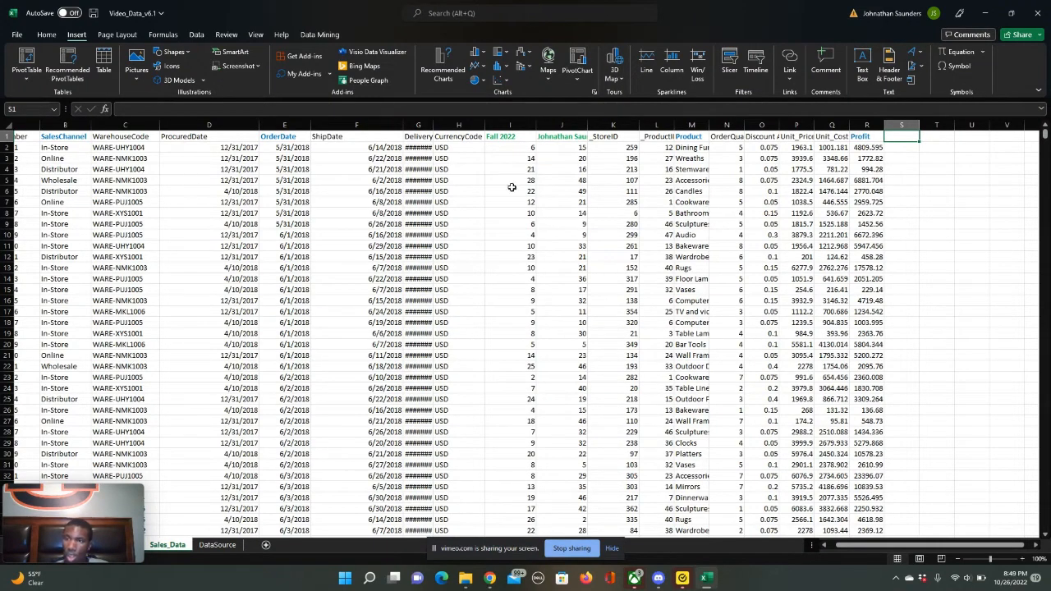
- Add the header Gross Margin in cell S1, in the first empty column after Profit
double_click(897, 136)
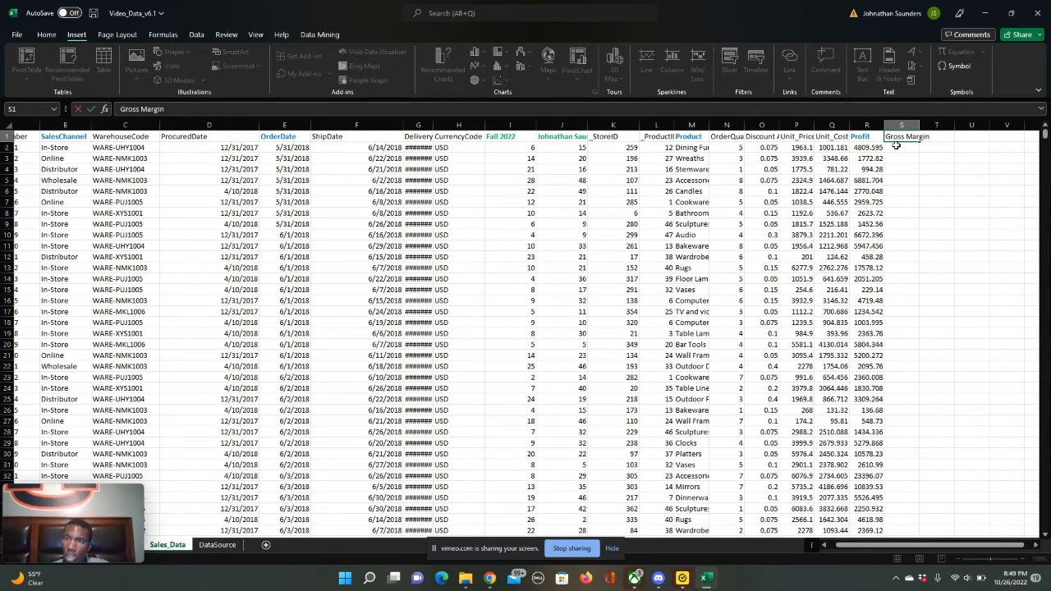
left_click(895, 147)
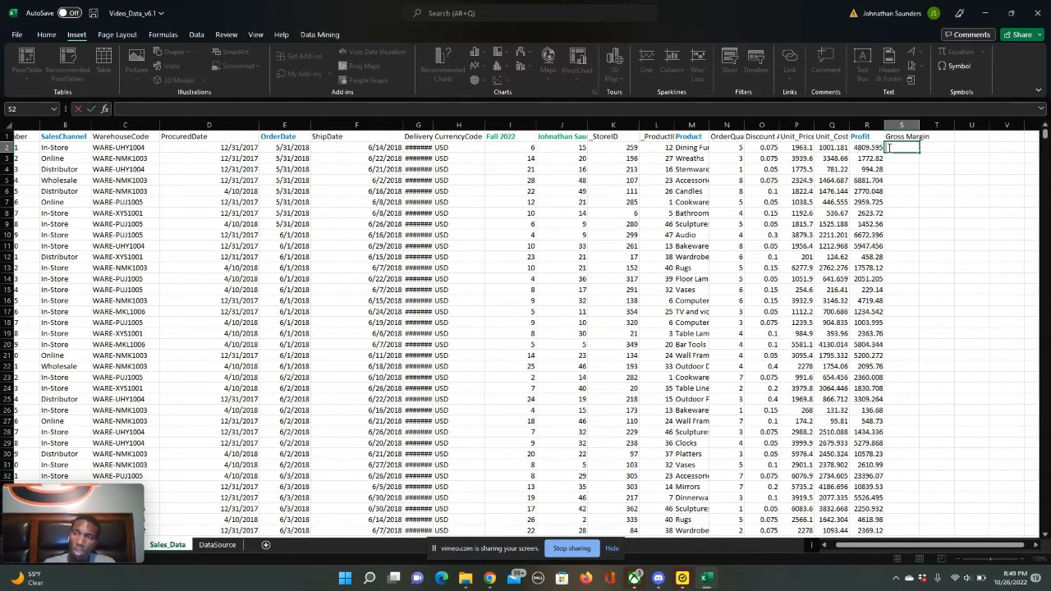
- Calculate the gross margin in S2 with =(P2-Q2)/P2 and fill the formula down the column for the data rows
type("=(")
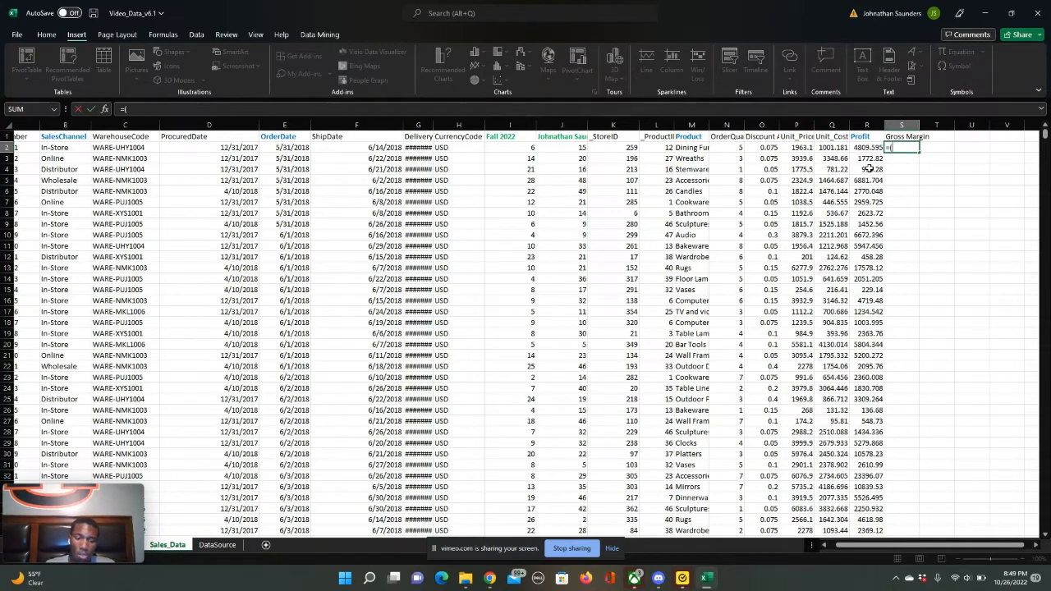
type("P2")
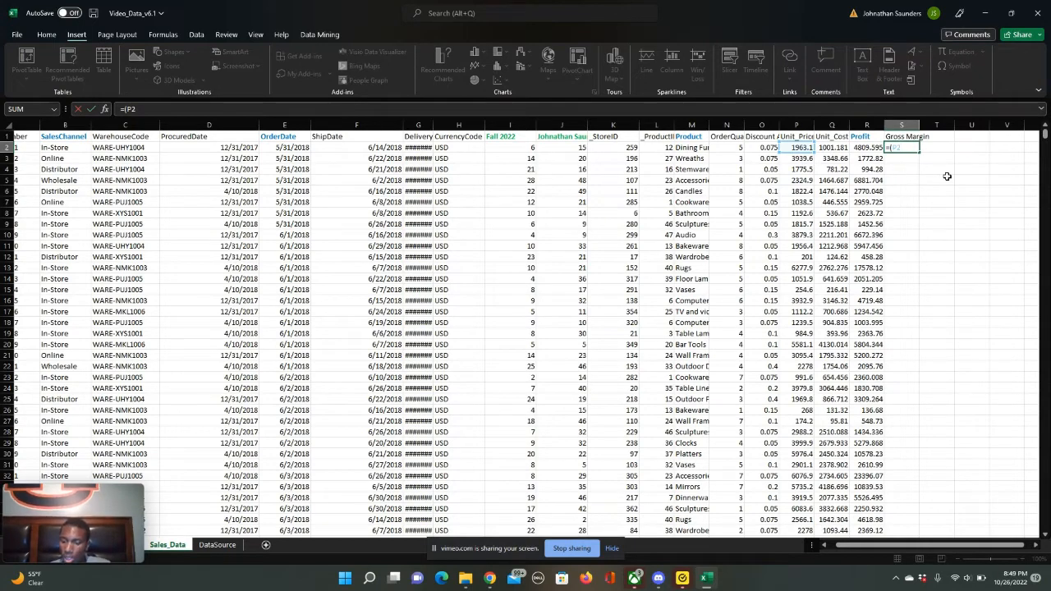
key("Return")
left_click(626, 266)
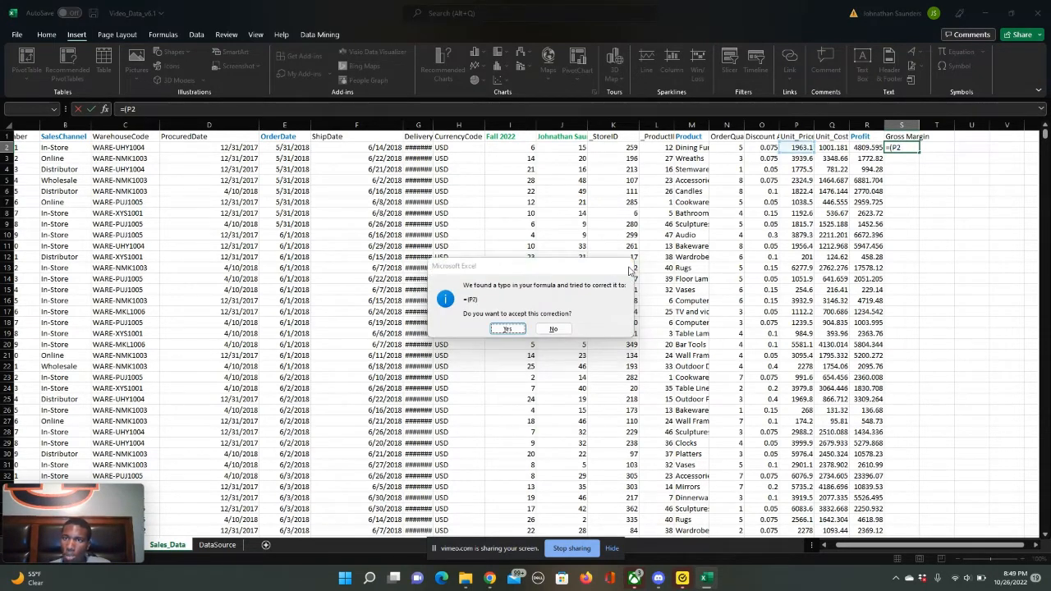
left_click(530, 318)
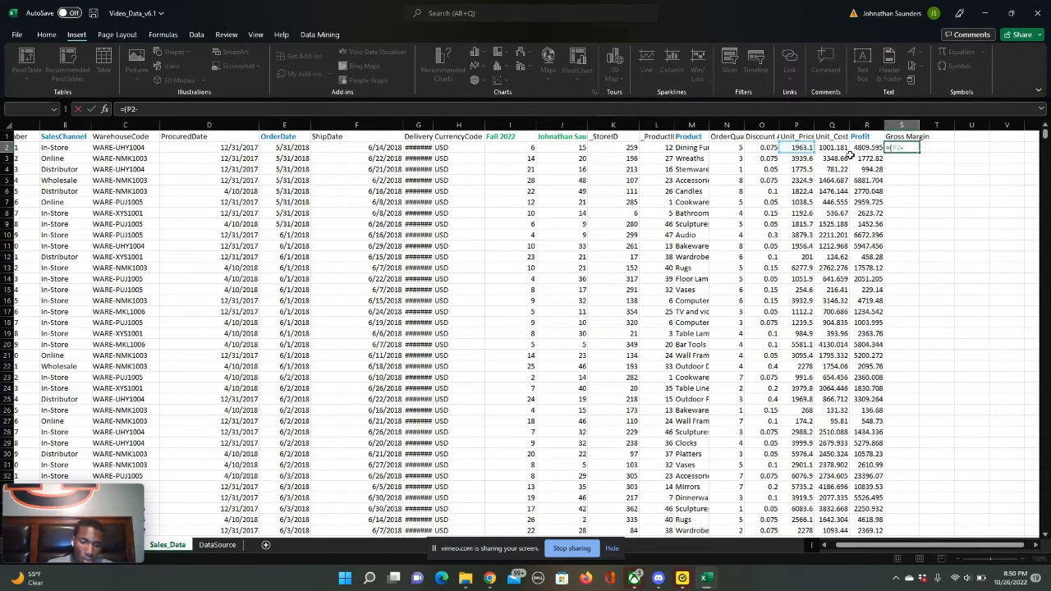
type("Q2)/")
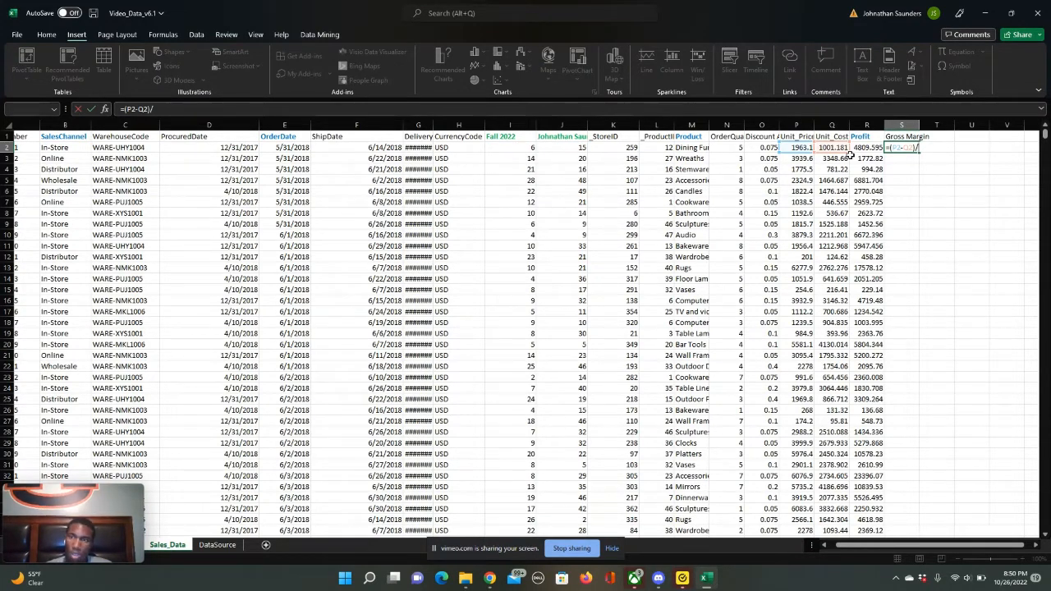
type("P")
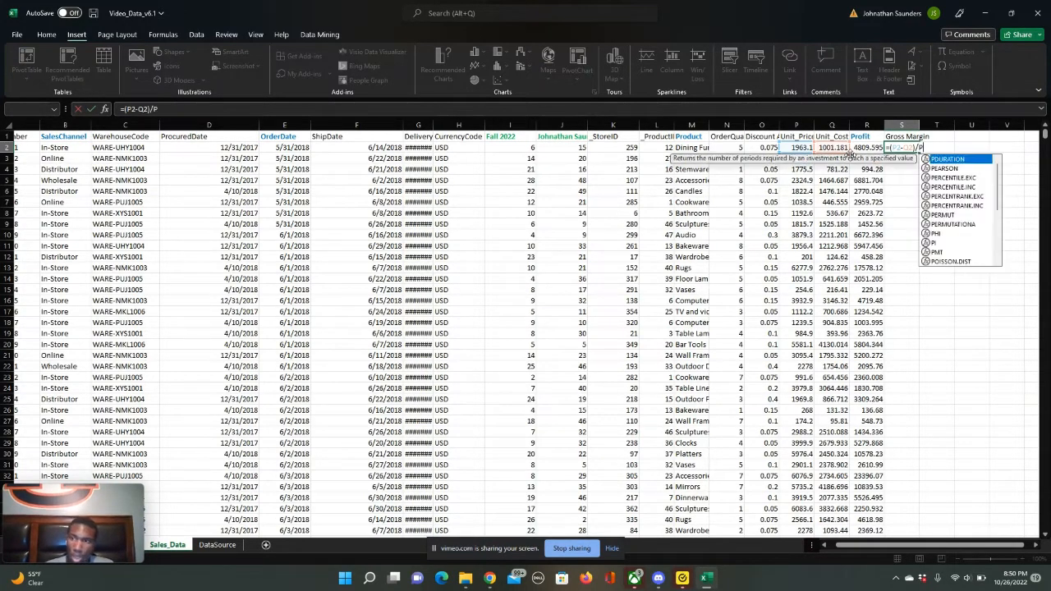
type("2")
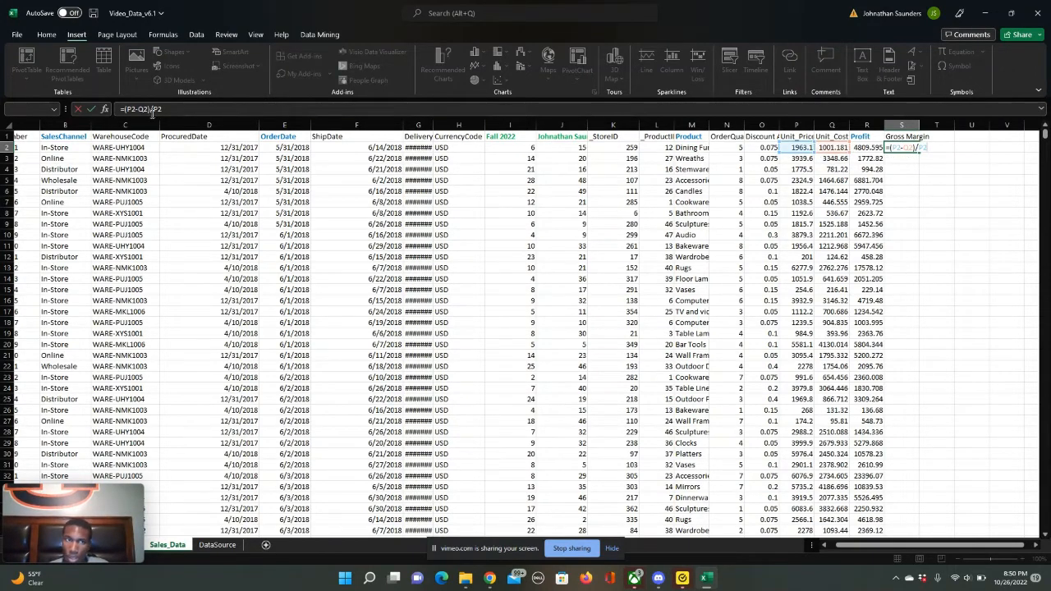
left_click(91, 108)
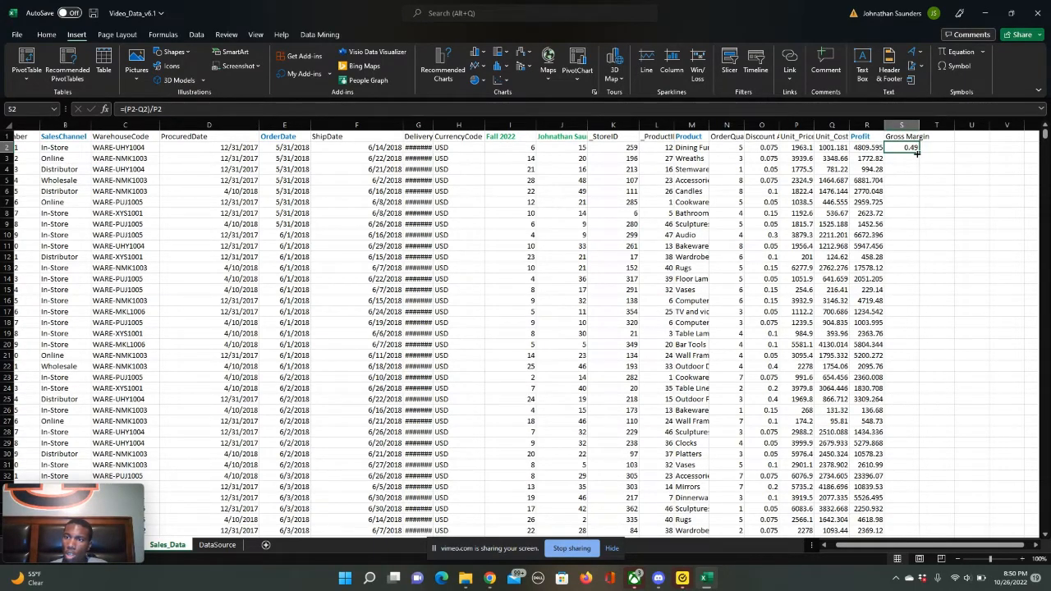
left_click_drag(917, 153, 910, 559)
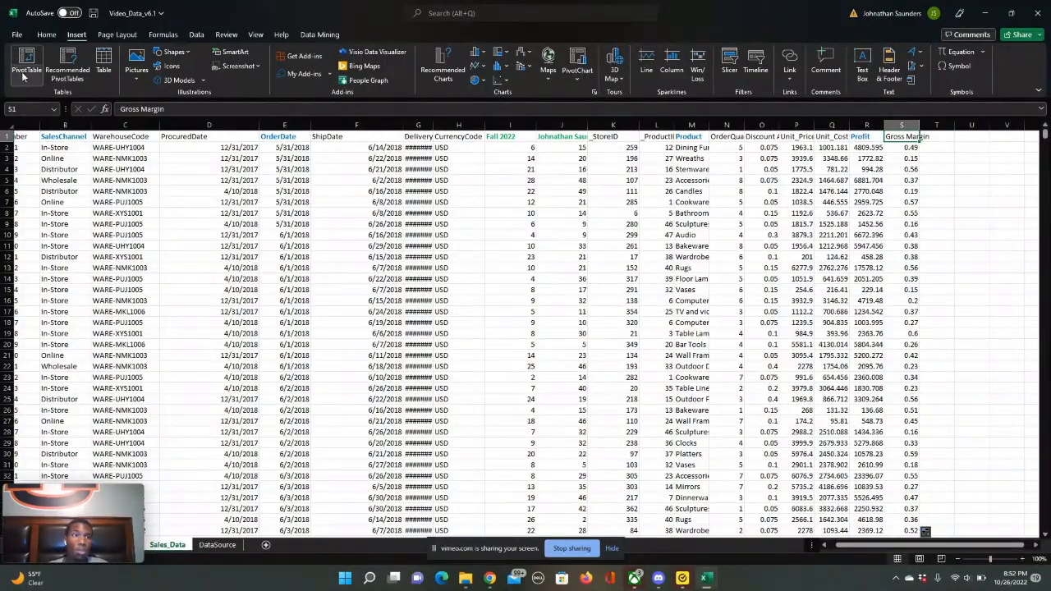
- Create a PivotTable on a new worksheet from the sales data range A1:S7992
left_click(23, 77)
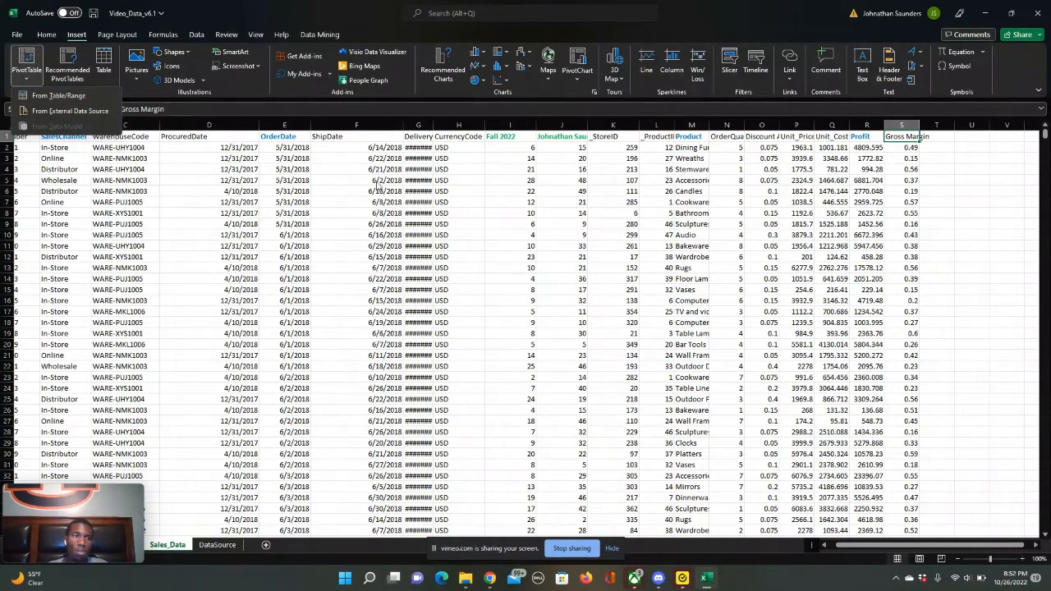
left_click(1023, 211)
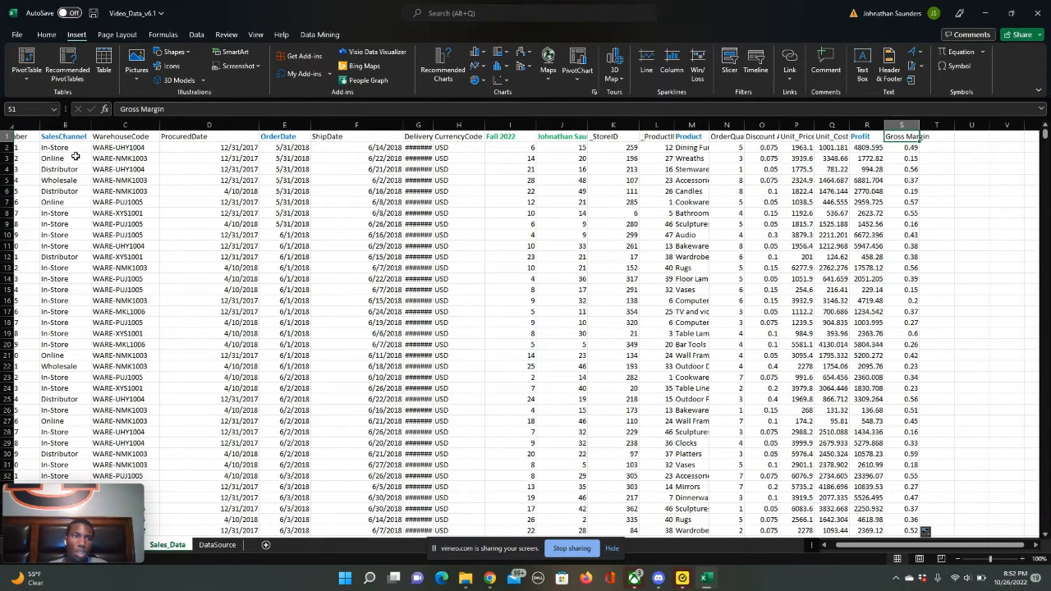
scroll(175, 137, "left", 1)
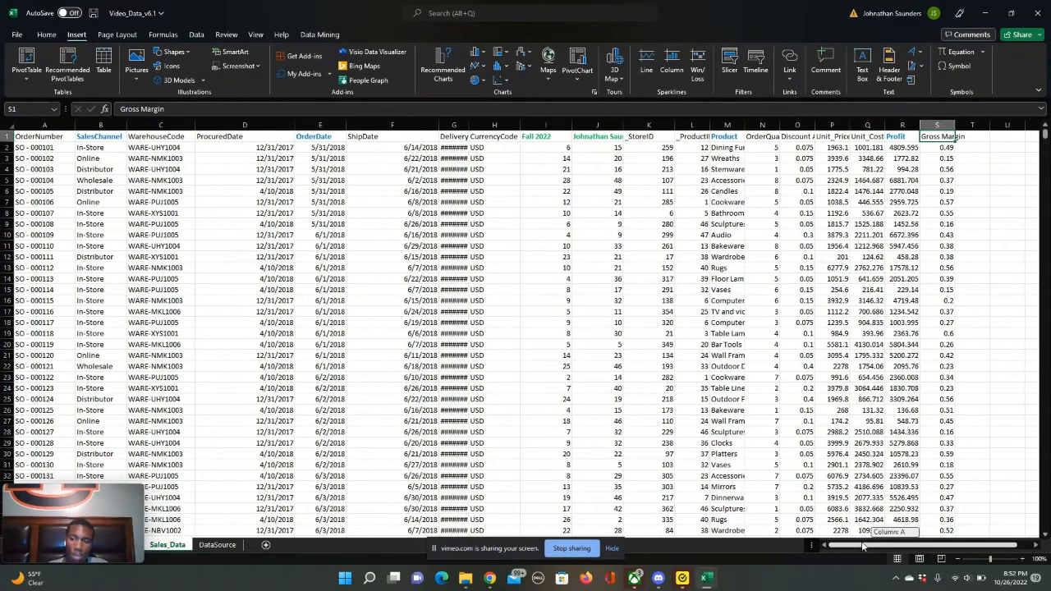
left_click(58, 138)
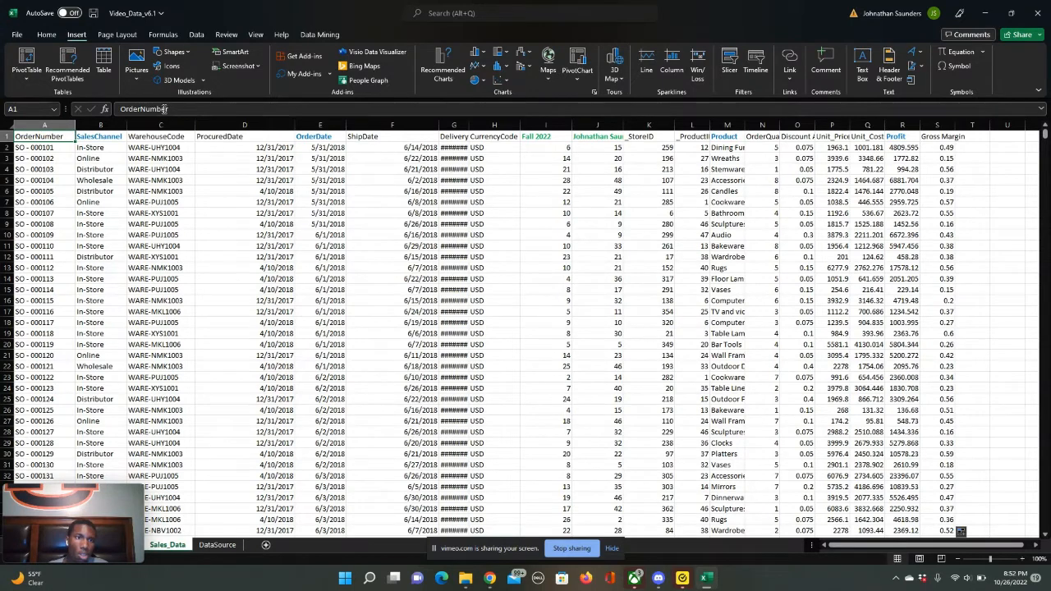
left_click(23, 80)
left_click(61, 97)
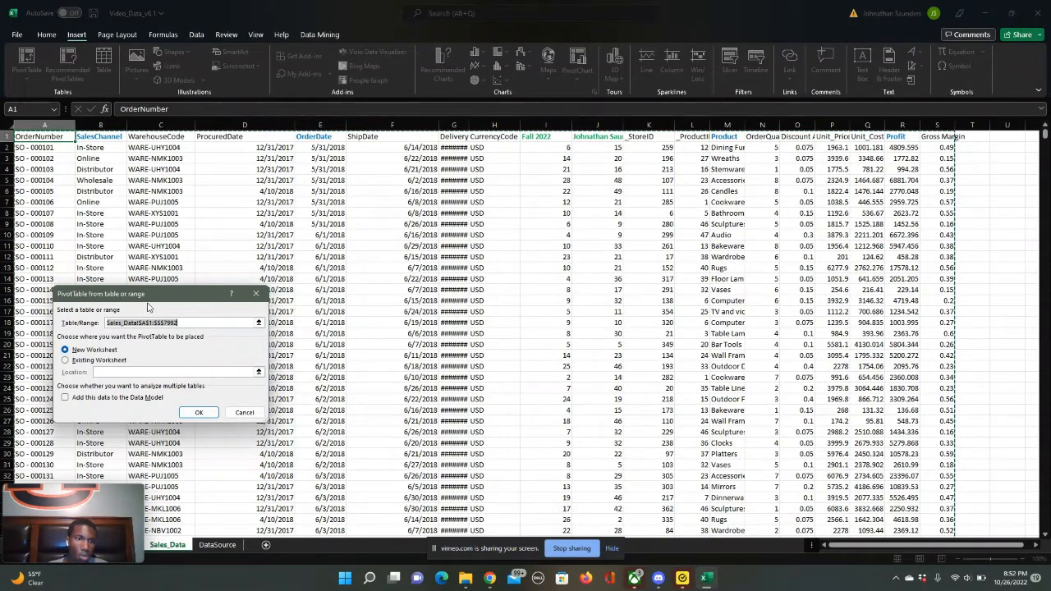
left_click(199, 413)
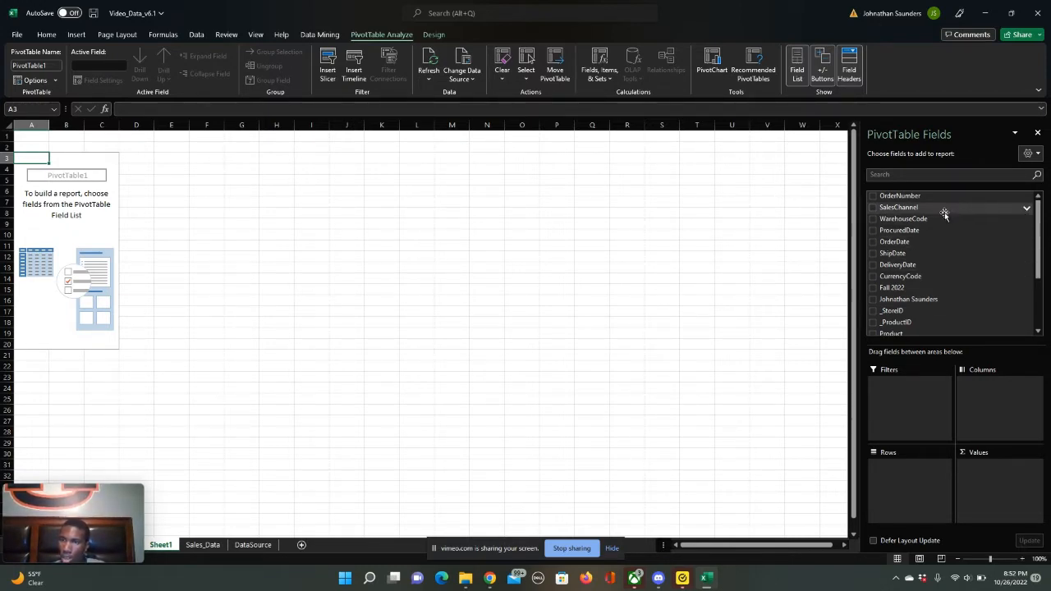
- Place SalesChannel in the PivotTable's columns and ShipDate in its rows
left_click_drag(945, 214, 994, 402)
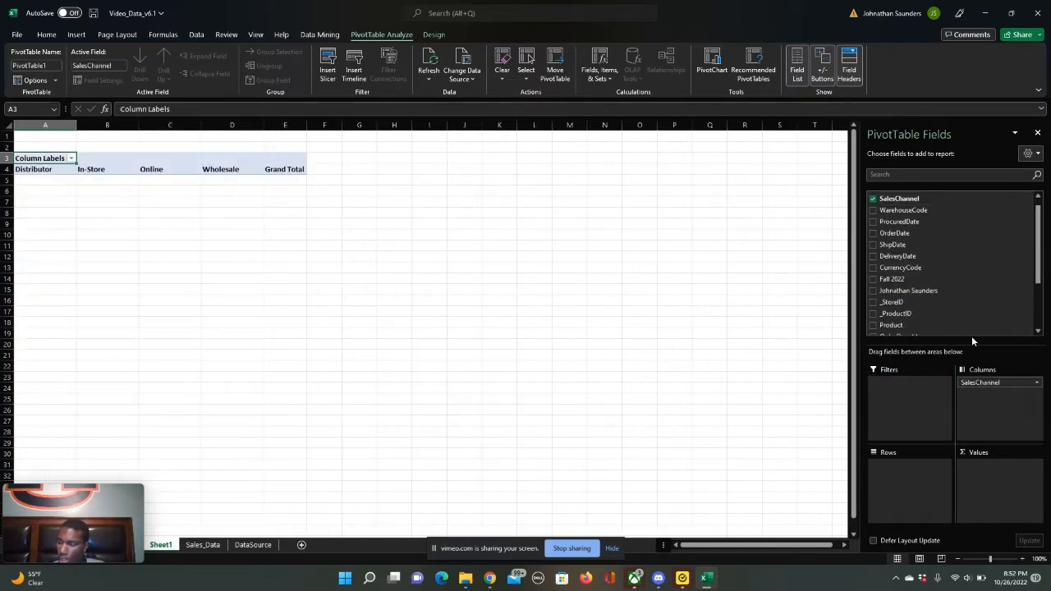
scroll(920, 284, "down", 3)
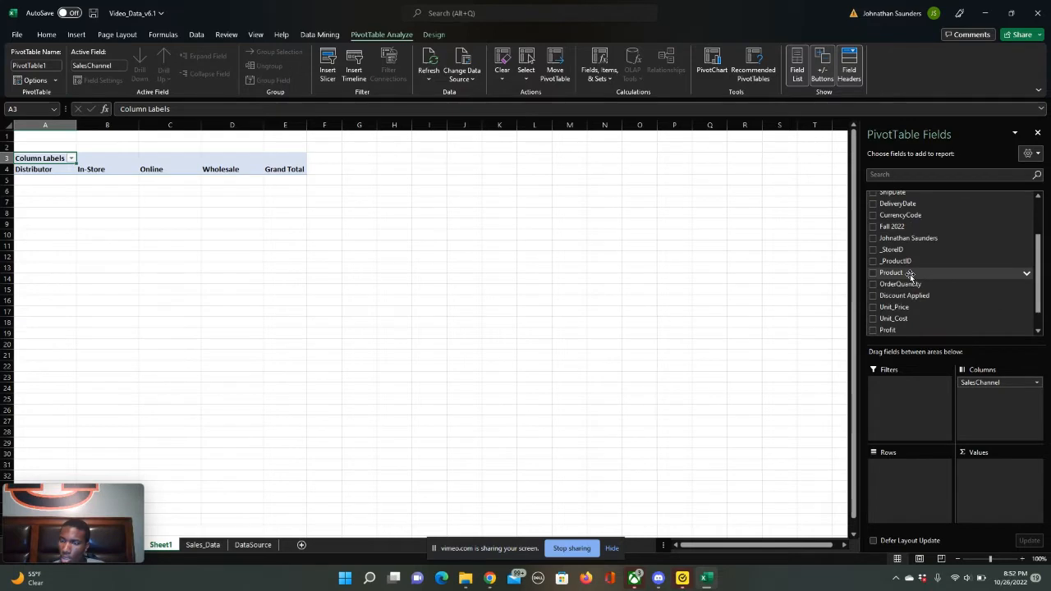
scroll(910, 276, "down", 1)
scroll(903, 304, "up", 5)
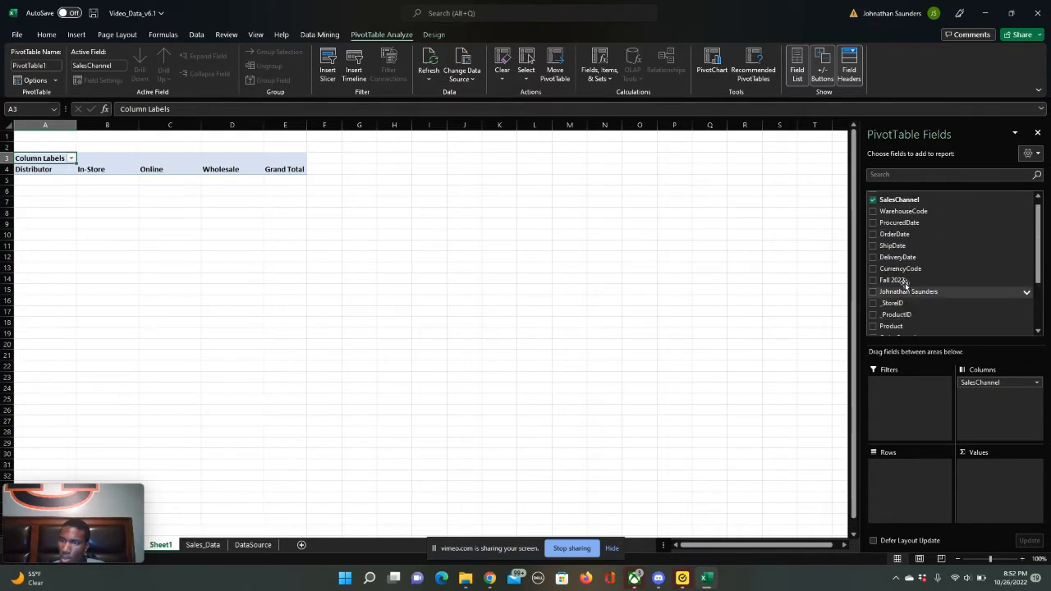
left_click_drag(904, 246, 920, 486)
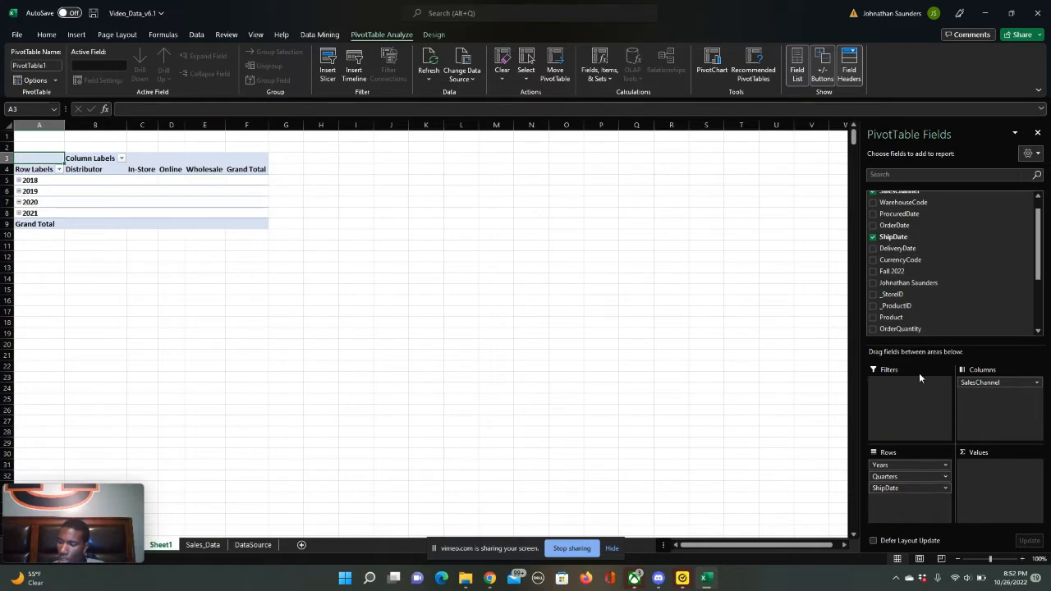
- Remove the Years and ShipDate fields from the PivotTable rows, keeping only Quarters
left_click(946, 468)
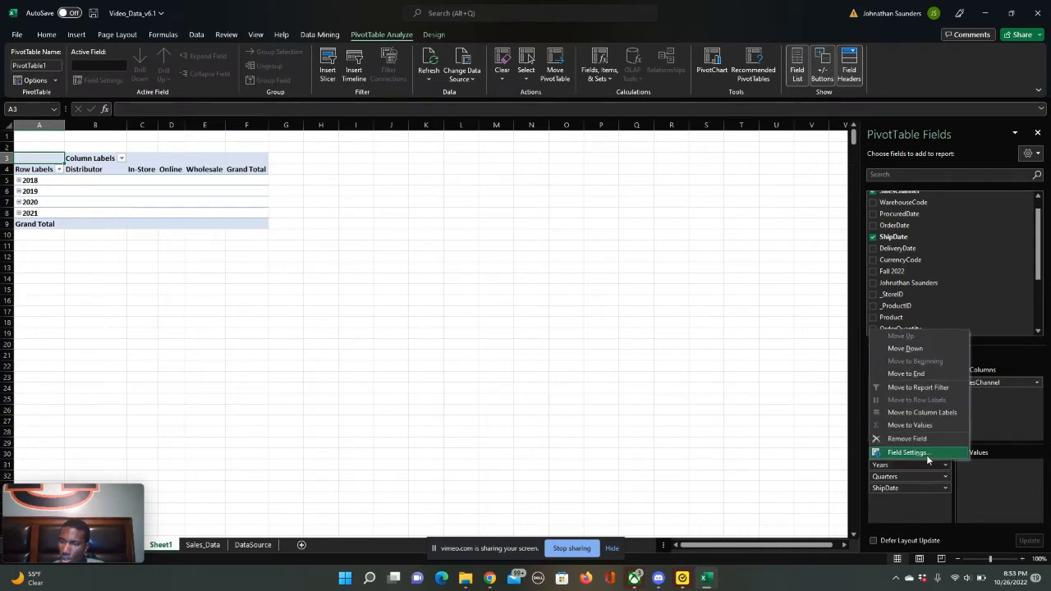
left_click(907, 438)
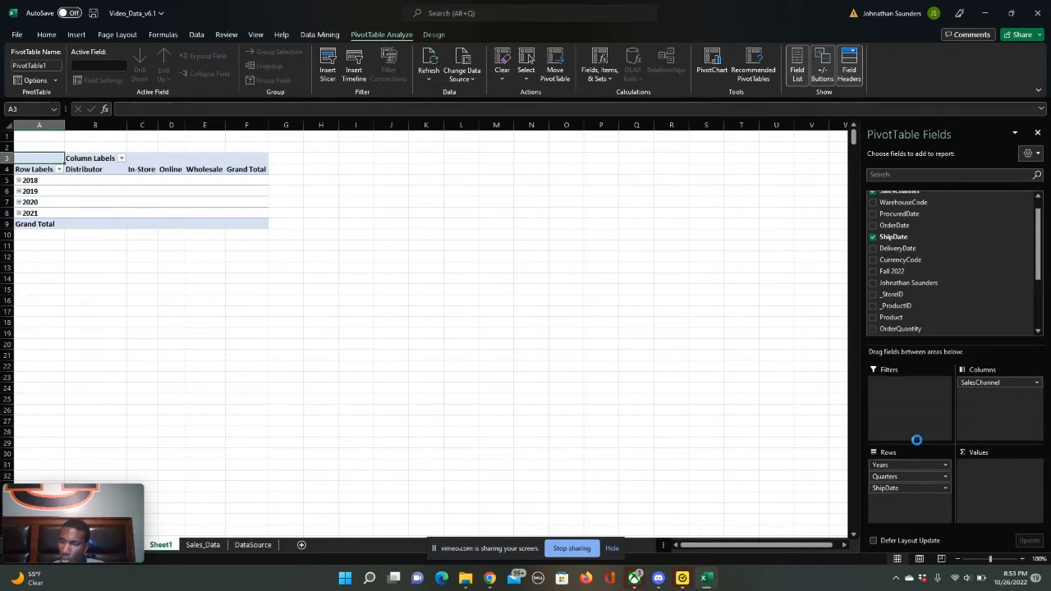
left_click(945, 477)
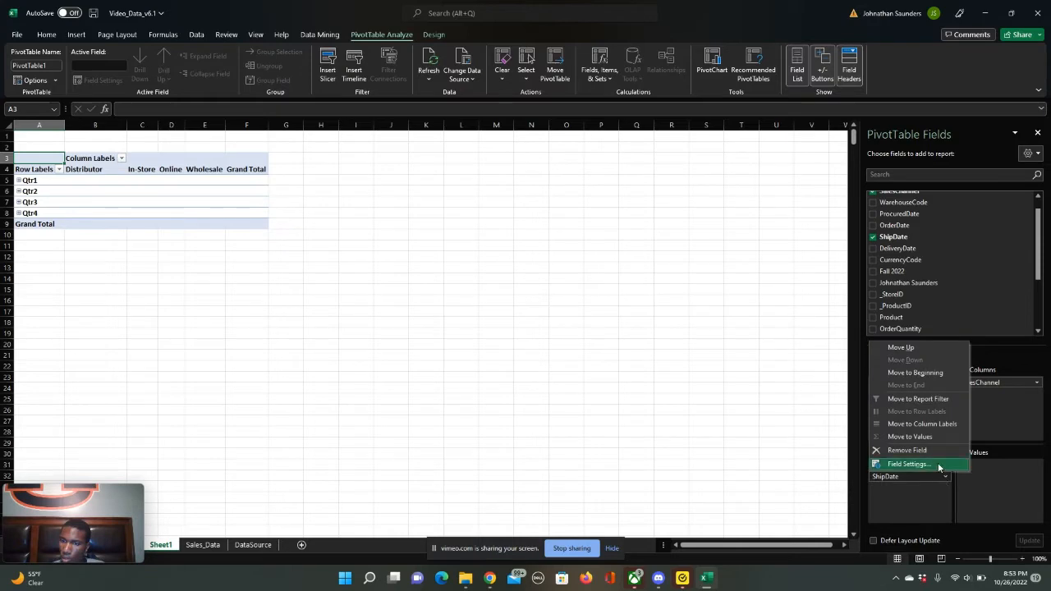
left_click(933, 452)
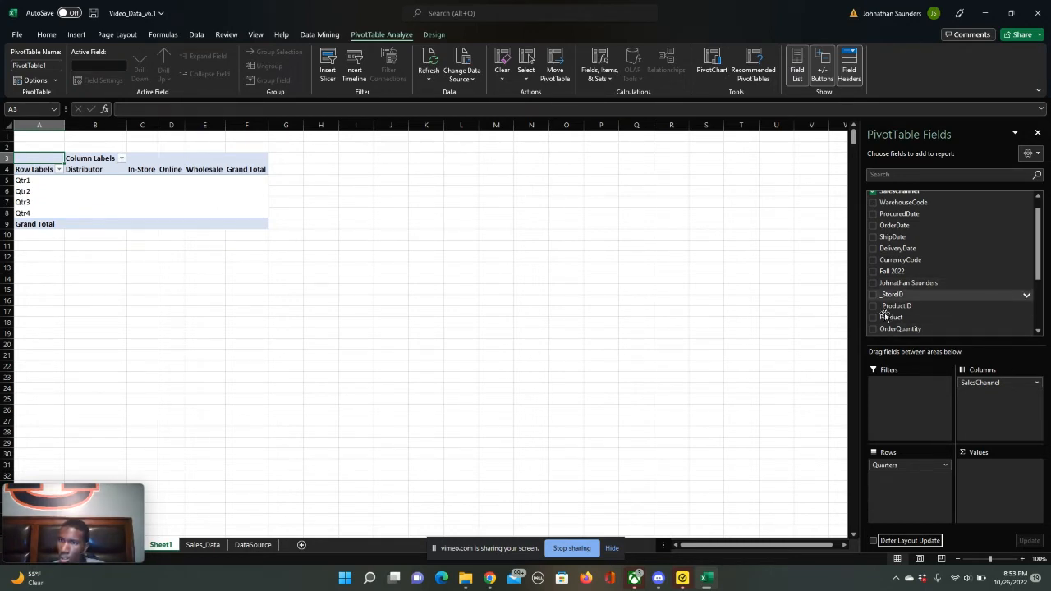
- Add the Gross Margin field to the PivotTable's values
scroll(953, 269, "down", 1)
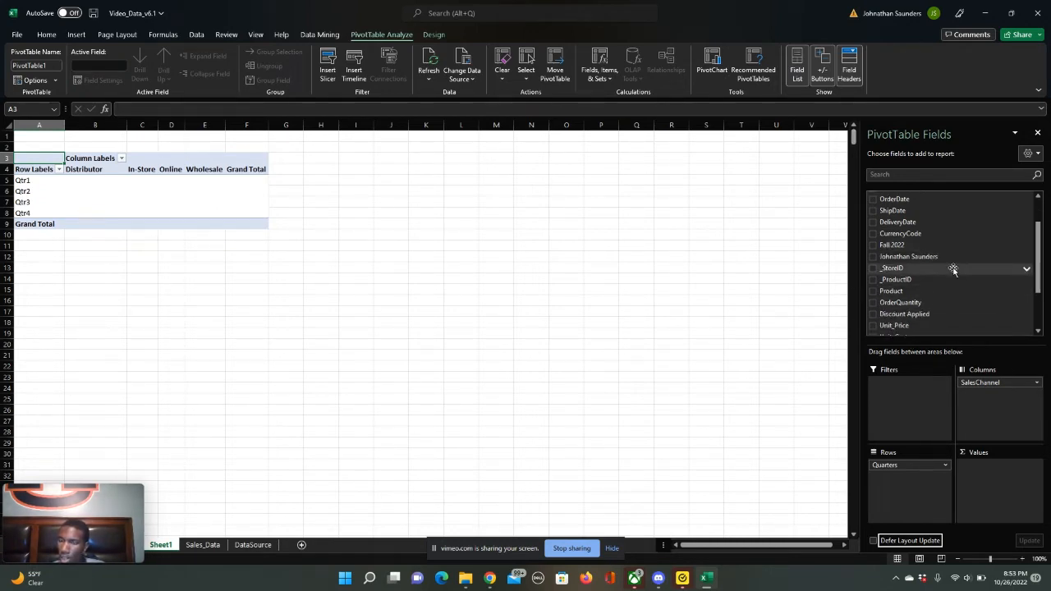
scroll(953, 270, "down", 2)
left_click_drag(941, 293, 1012, 488)
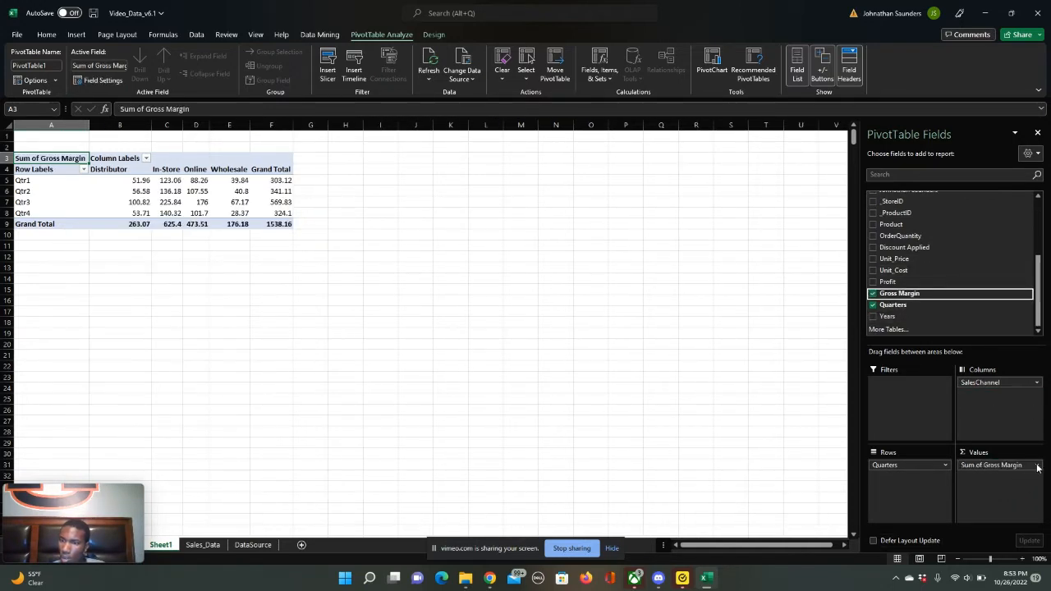
- Summarize the Gross Margin value field by Average instead of Sum
left_click(1038, 466)
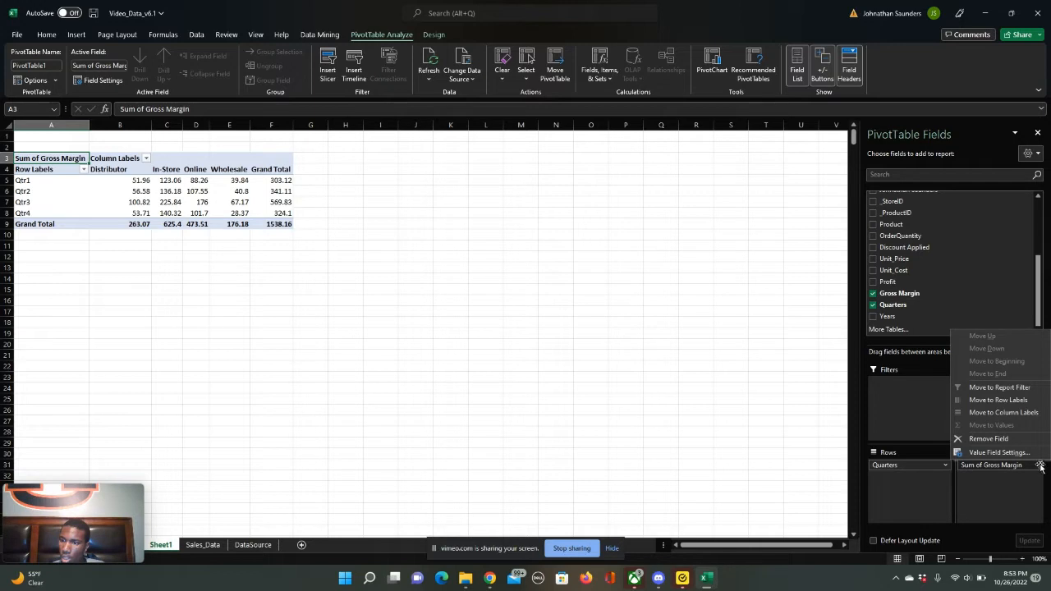
left_click(1010, 454)
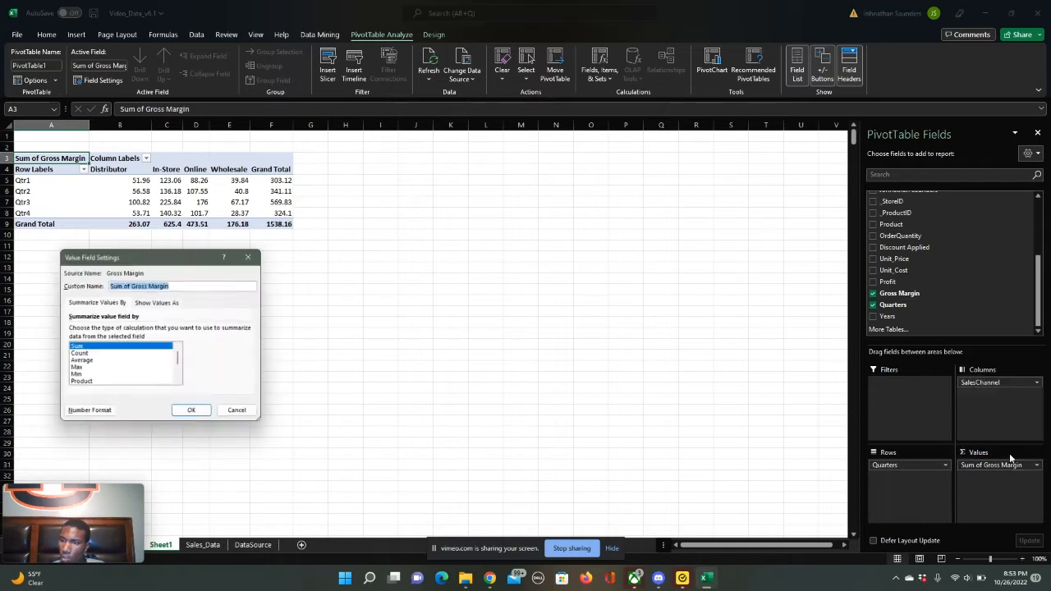
left_click(95, 362)
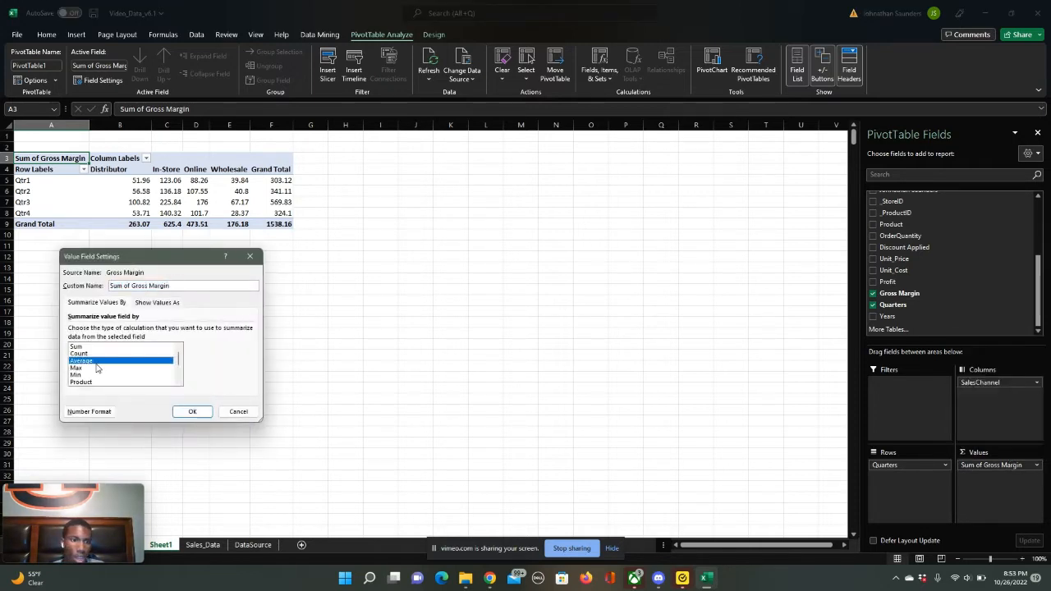
left_click(202, 412)
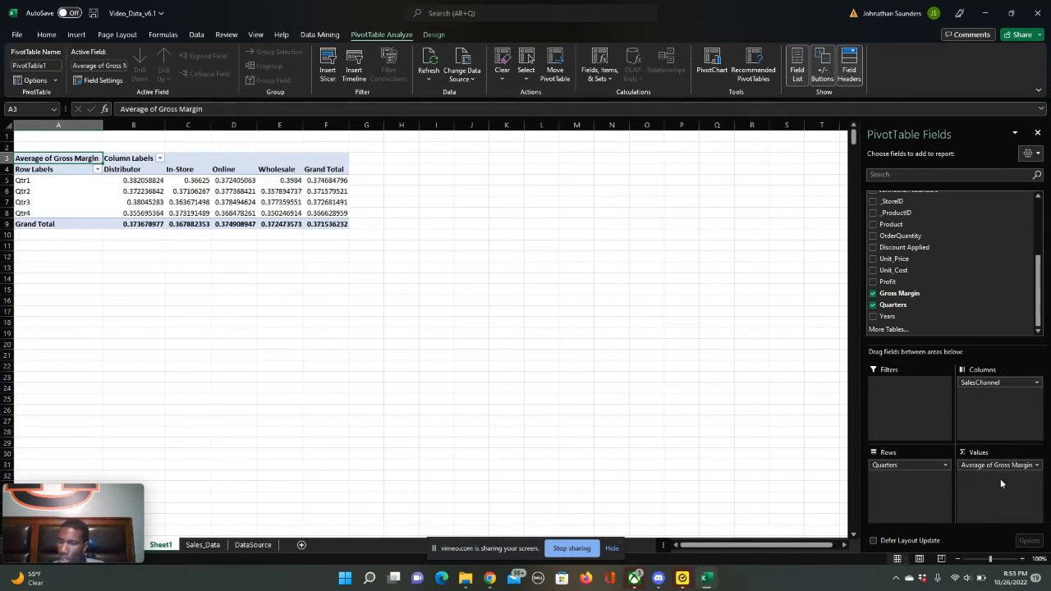
- Format the Average of Gross Margin values in the PivotTable as Number with two decimal places
left_click(1036, 465)
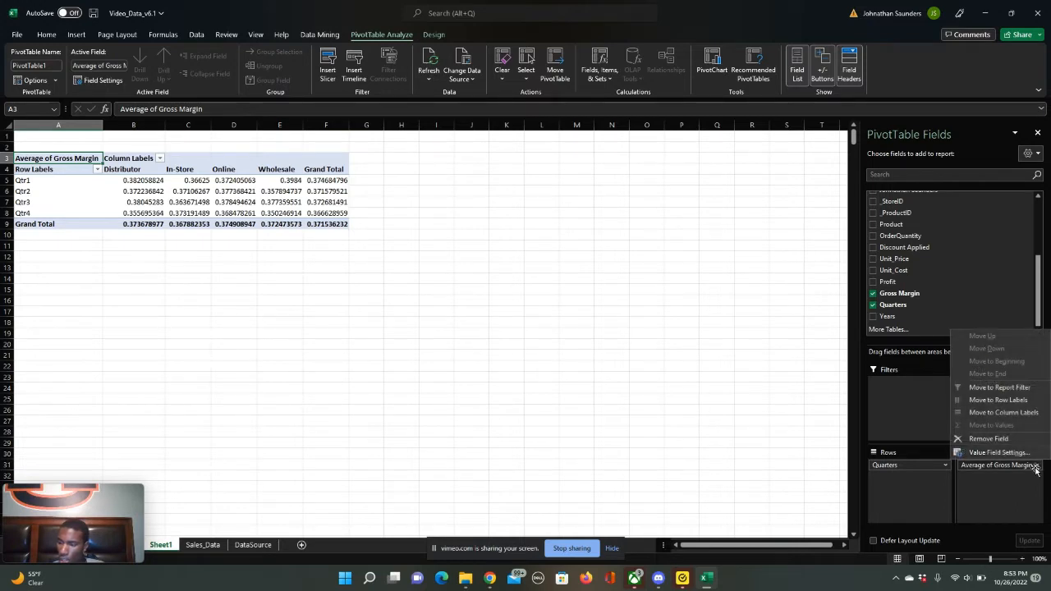
left_click(994, 451)
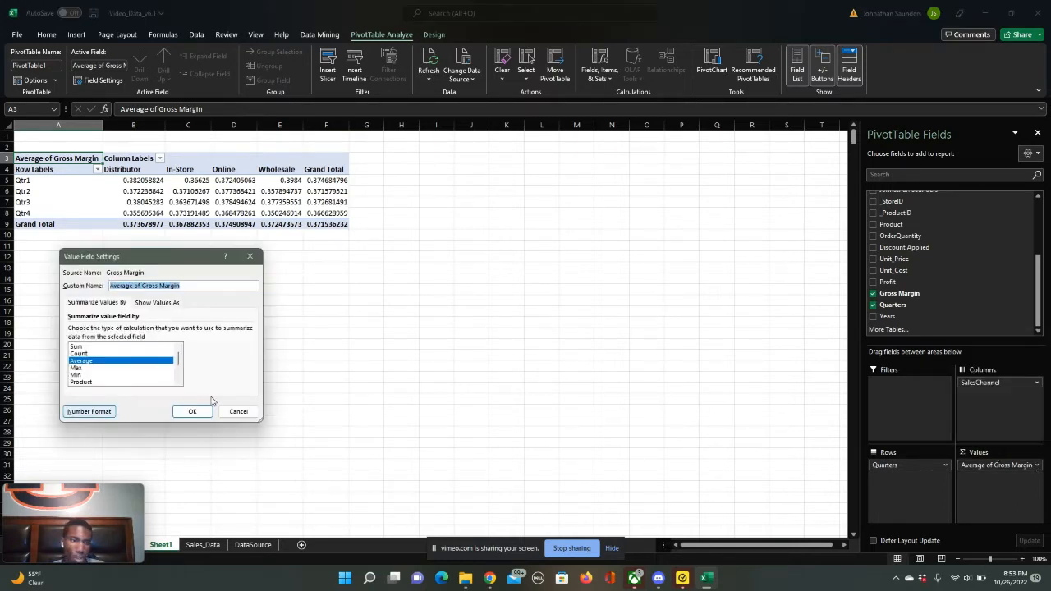
left_click(89, 412)
left_click(38, 261)
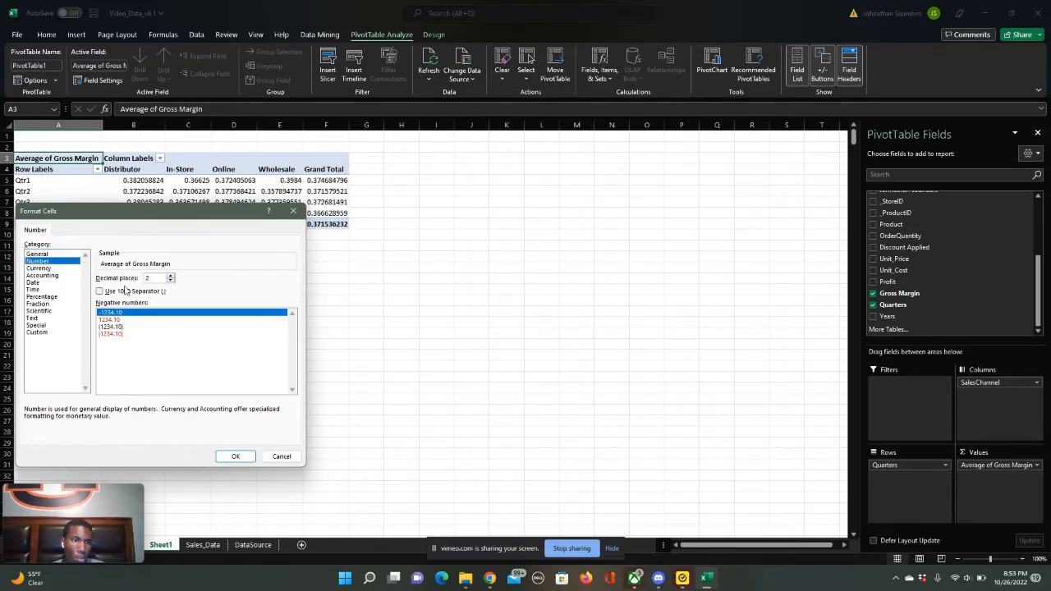
left_click(237, 456)
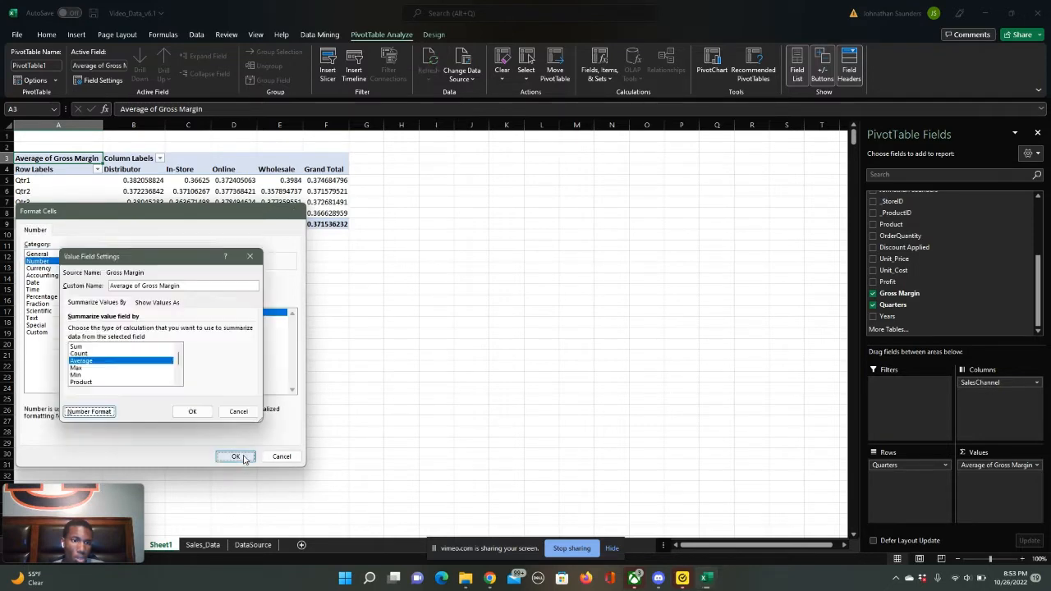
left_click(197, 414)
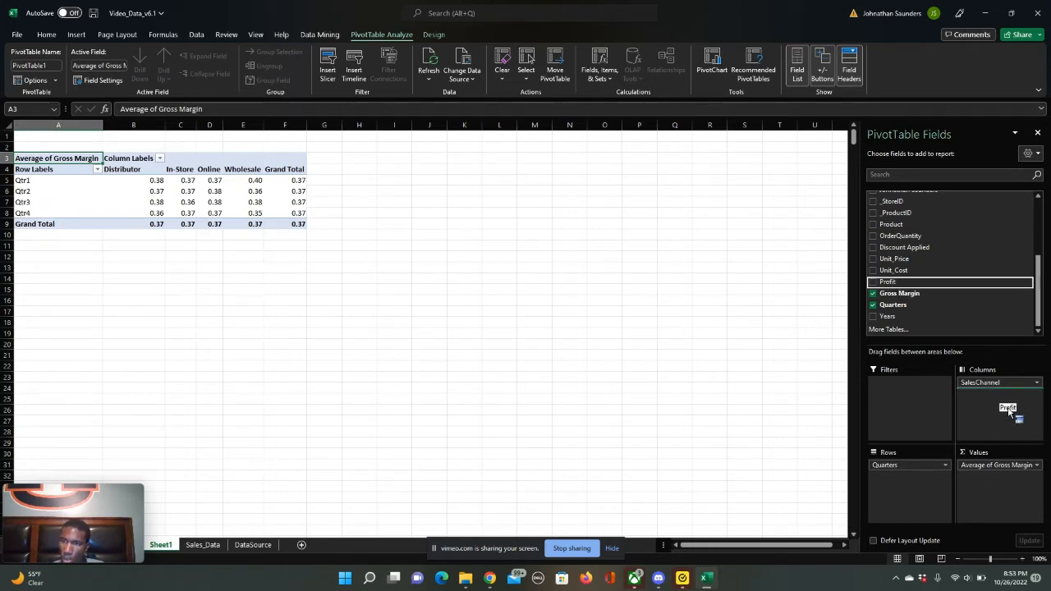
- Add Profit to the PivotTable's values as a sum and format it as Currency with $ and two decimal places
left_click_drag(887, 281, 999, 490)
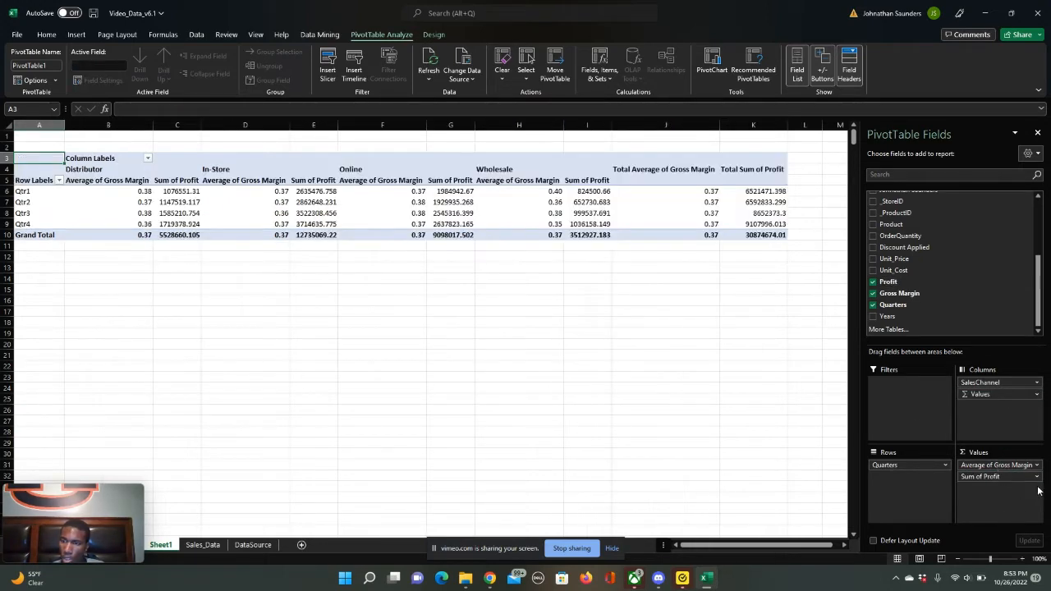
left_click(1036, 478)
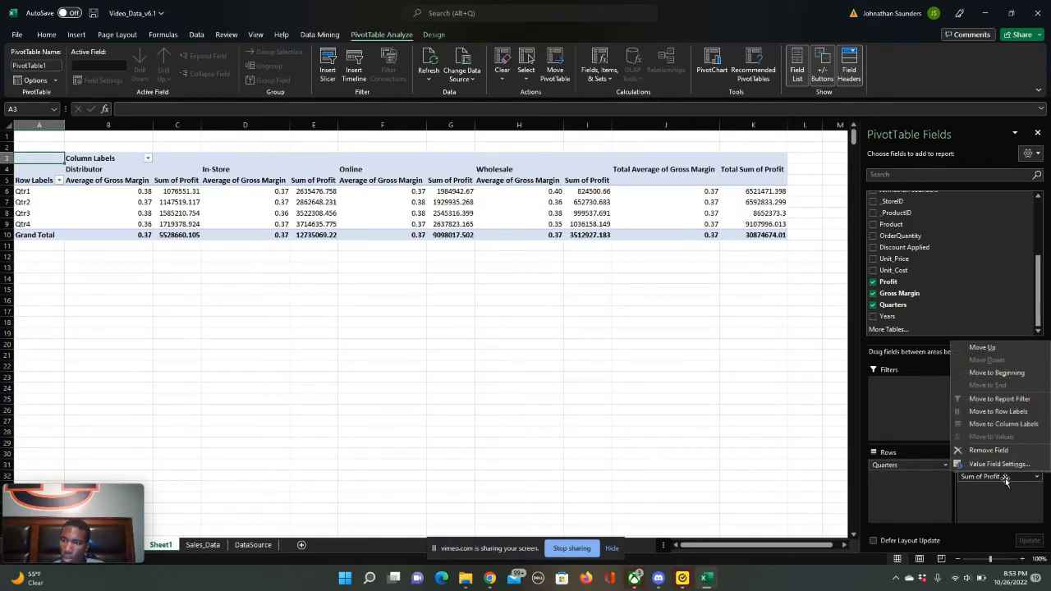
left_click(999, 464)
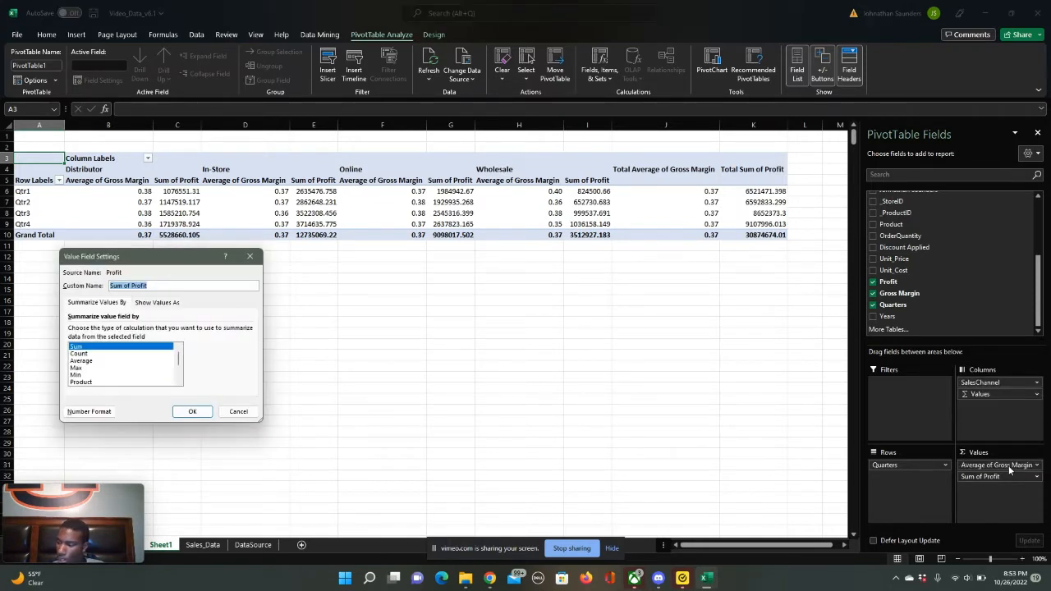
left_click(89, 412)
left_click(63, 269)
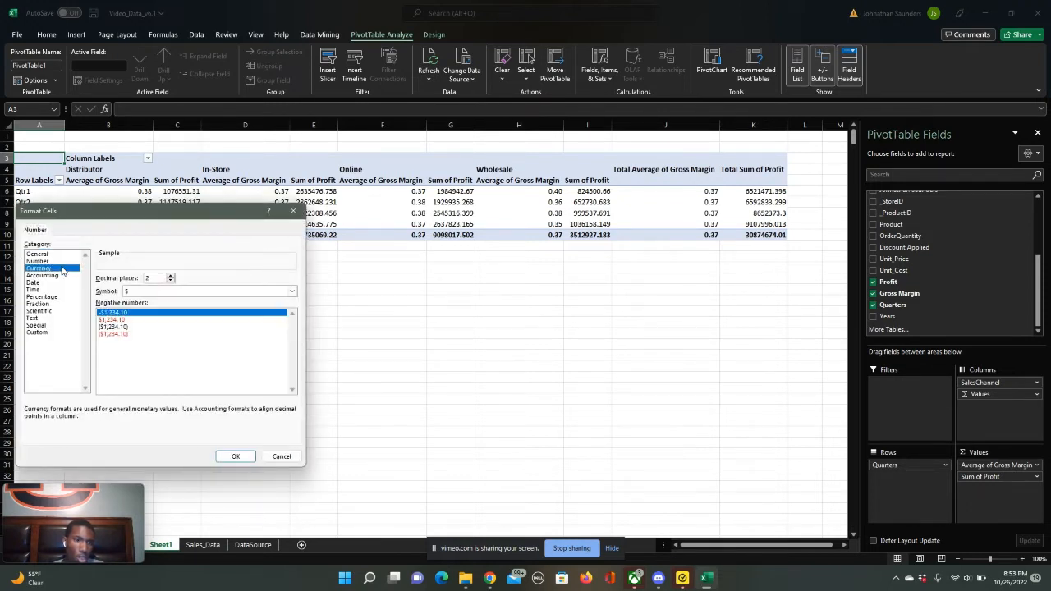
left_click(235, 456)
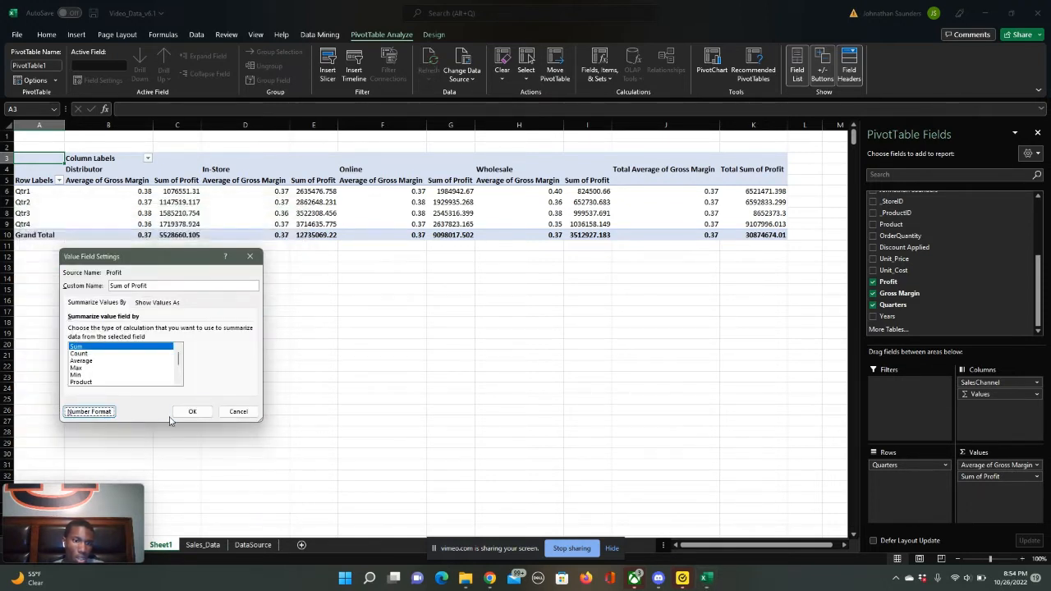
left_click(196, 409)
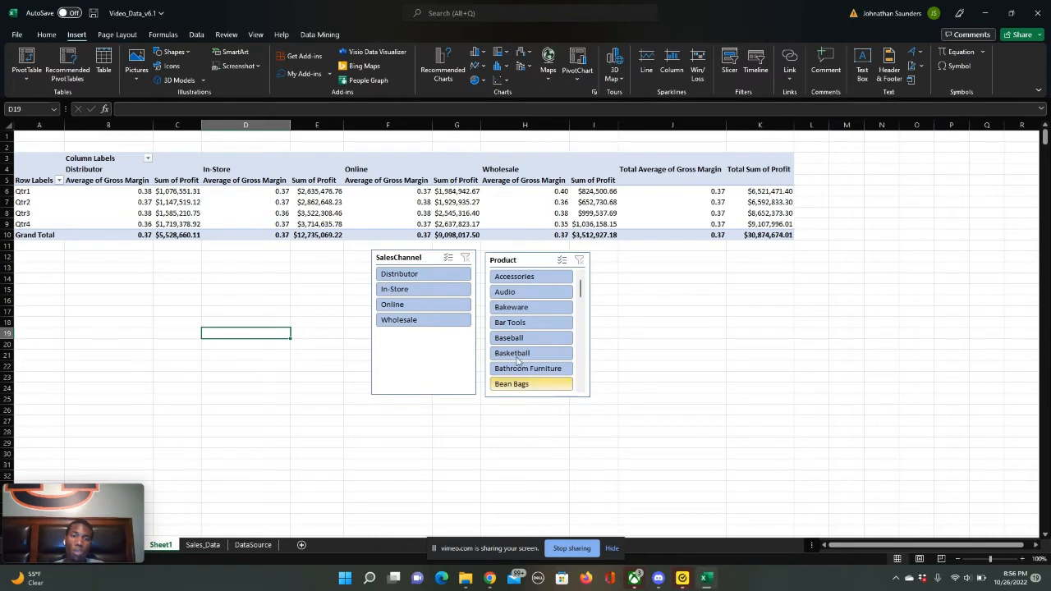
- Insert a Clustered Column PivotChart from the PivotTable and place it below the table, beside the SalesChannel slicer
left_click(376, 212)
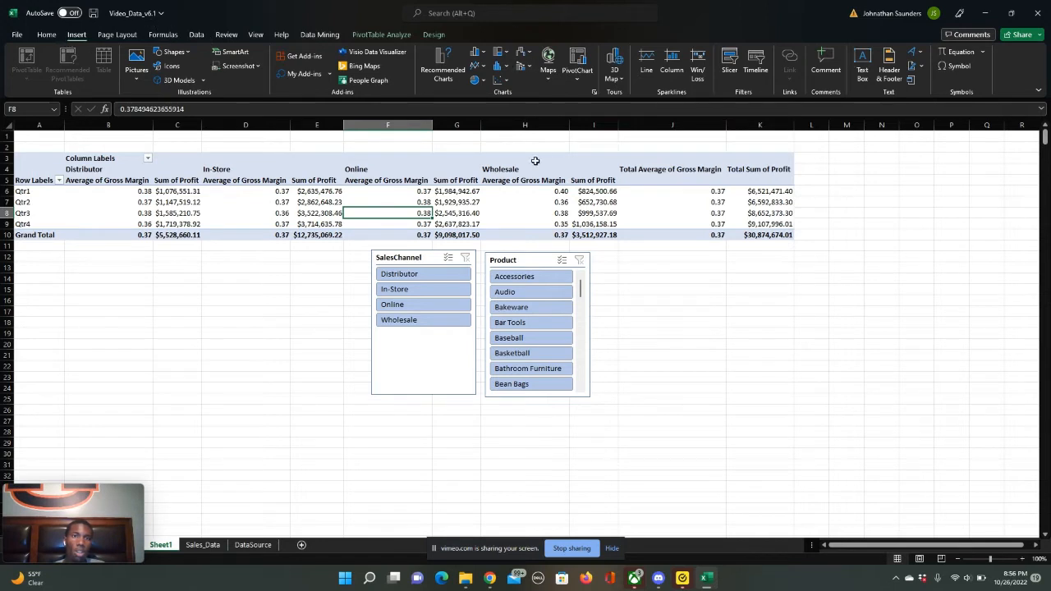
left_click(454, 78)
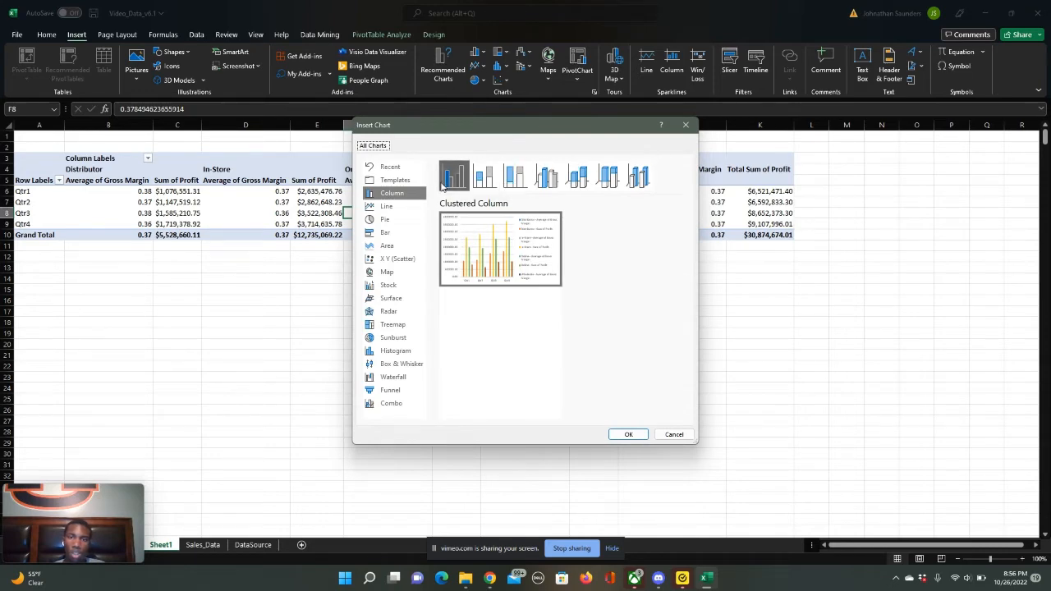
left_click(630, 434)
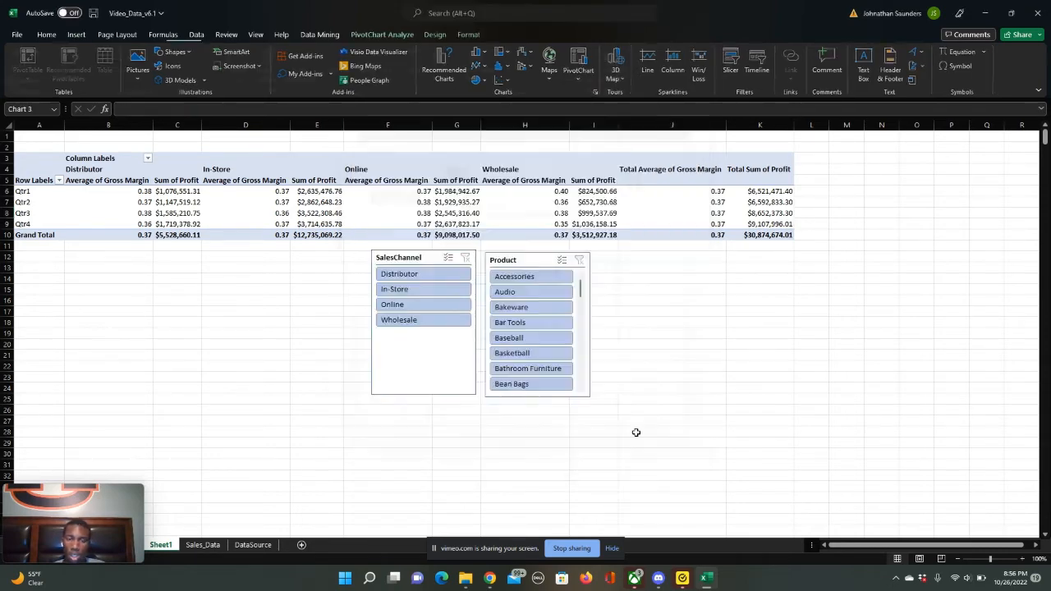
left_click_drag(573, 261, 246, 253)
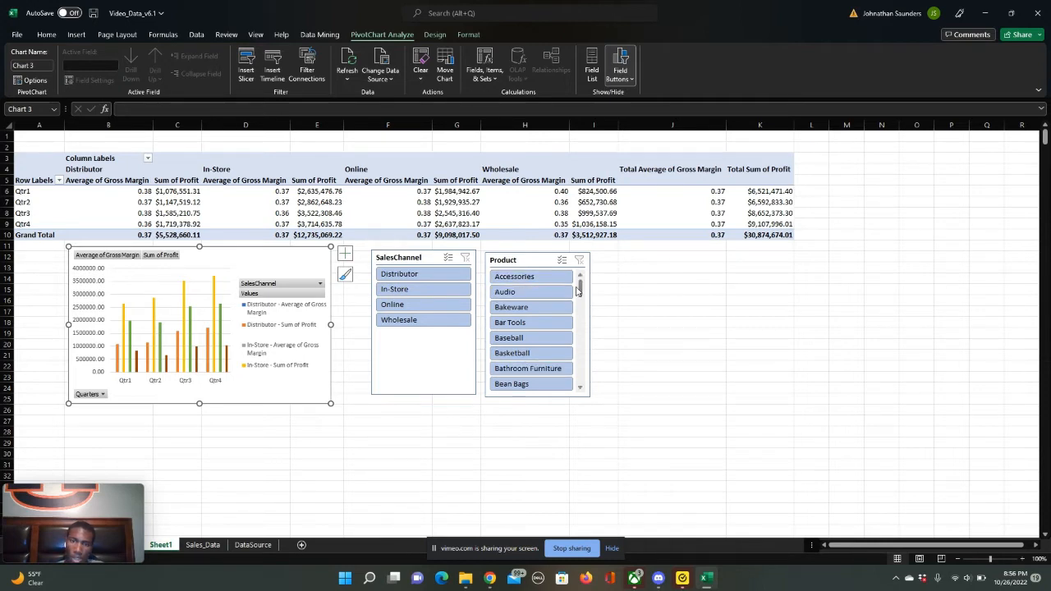
- Filter the PivotTable with the slicers to the TV and video product and the In-Store sales channel
left_click_drag(580, 289, 578, 371)
left_click(530, 322)
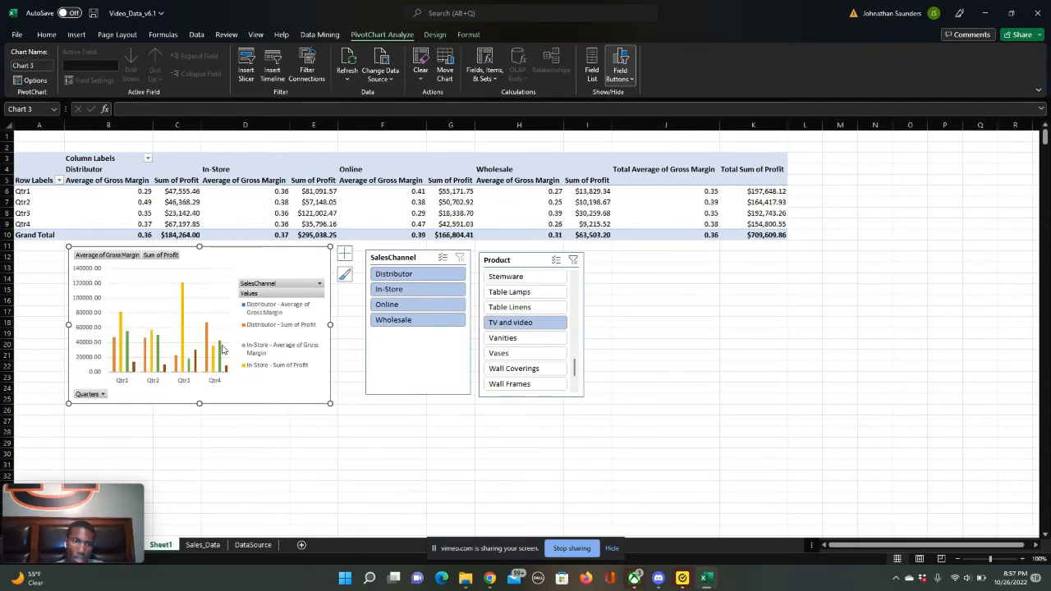
left_click(415, 291)
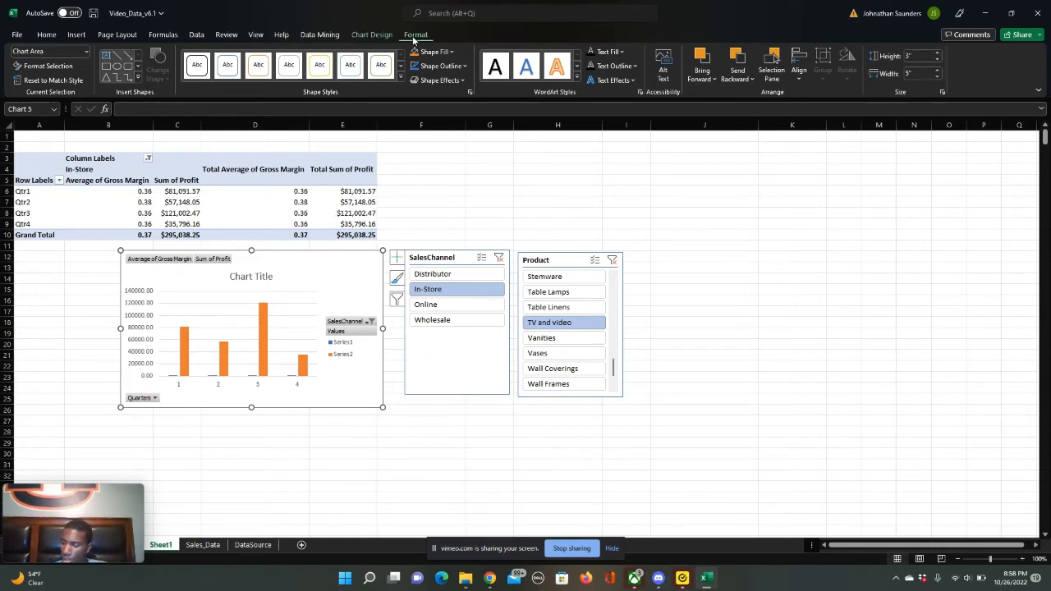
- Change the chart to a Clustered Column - Line combo with Series2, the profit line, on the secondary axis
left_click(370, 38)
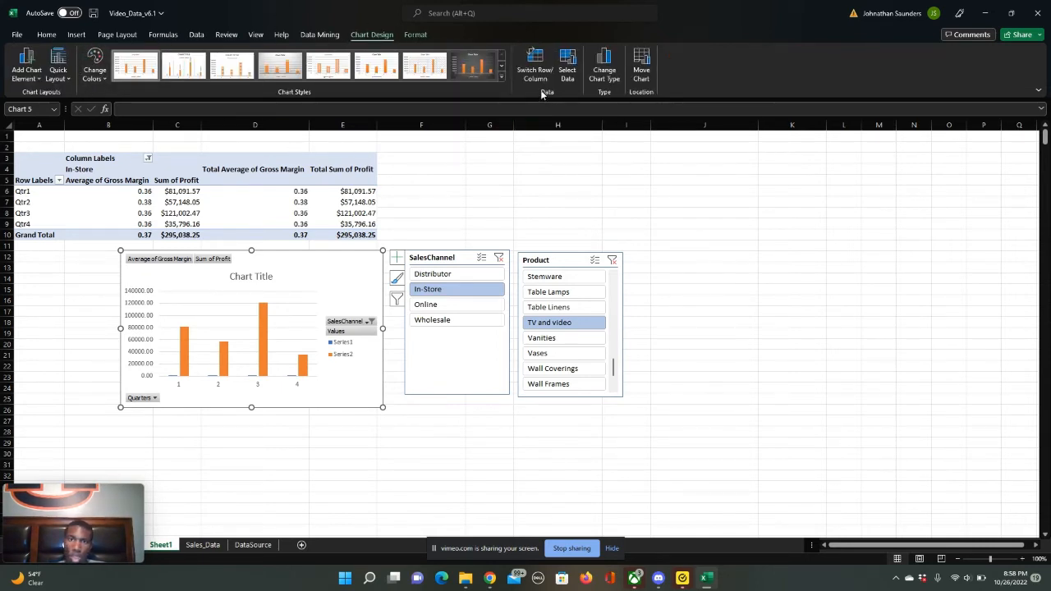
left_click(606, 74)
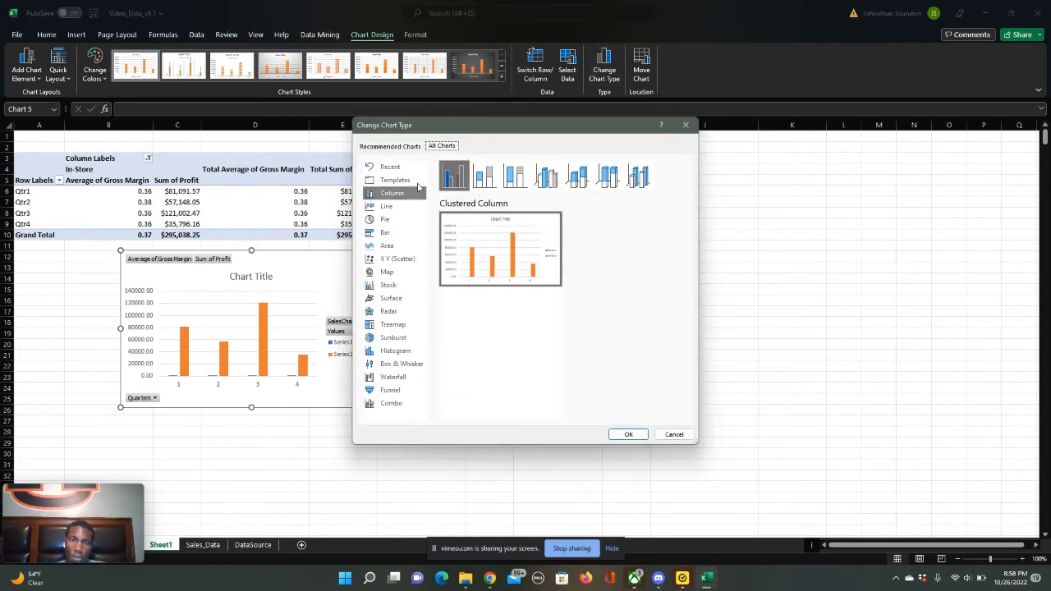
left_click(404, 411)
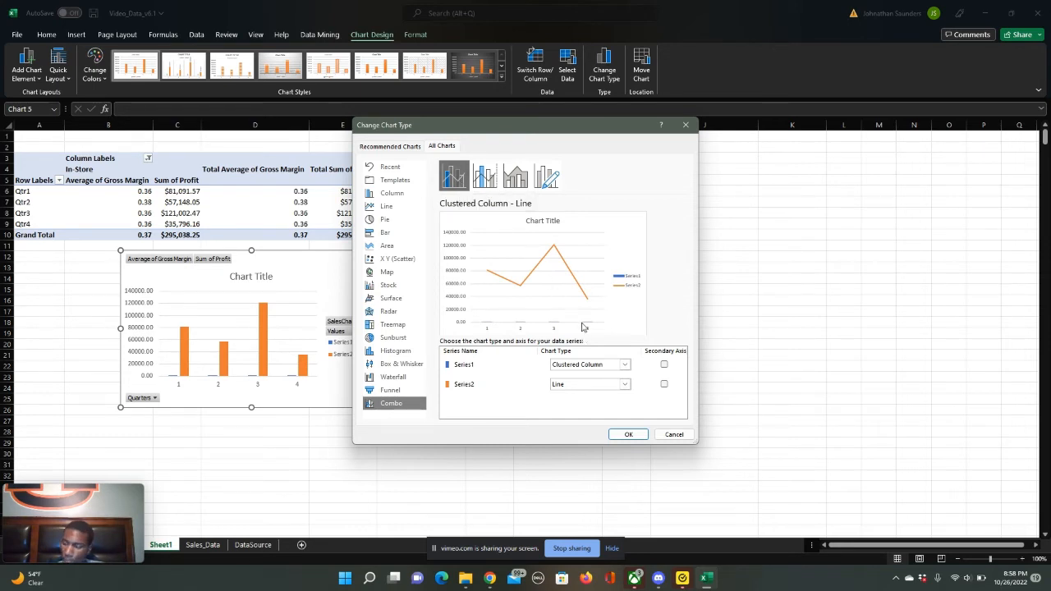
left_click(666, 384)
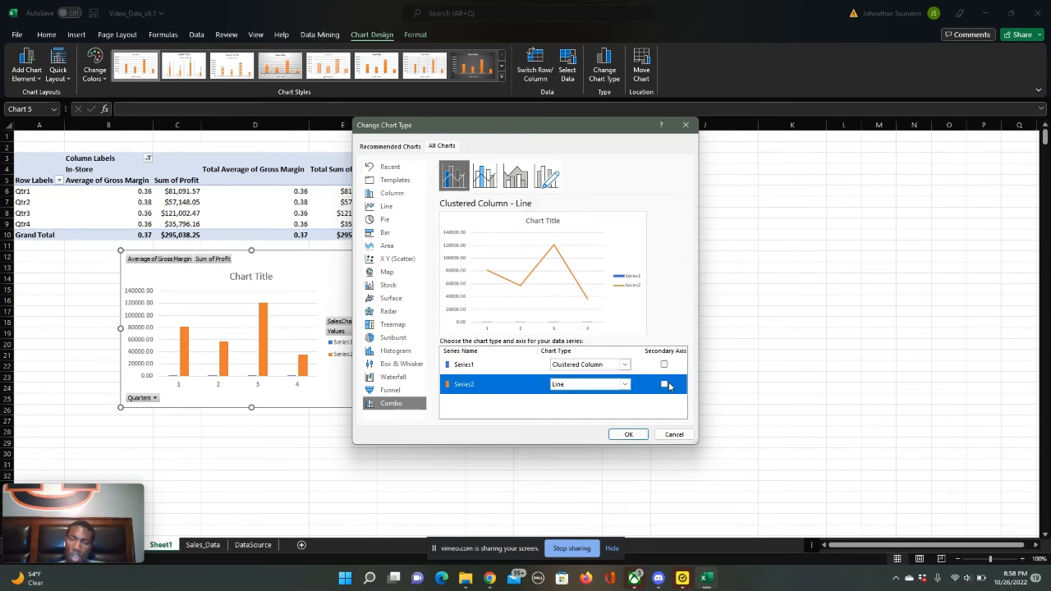
left_click(665, 385)
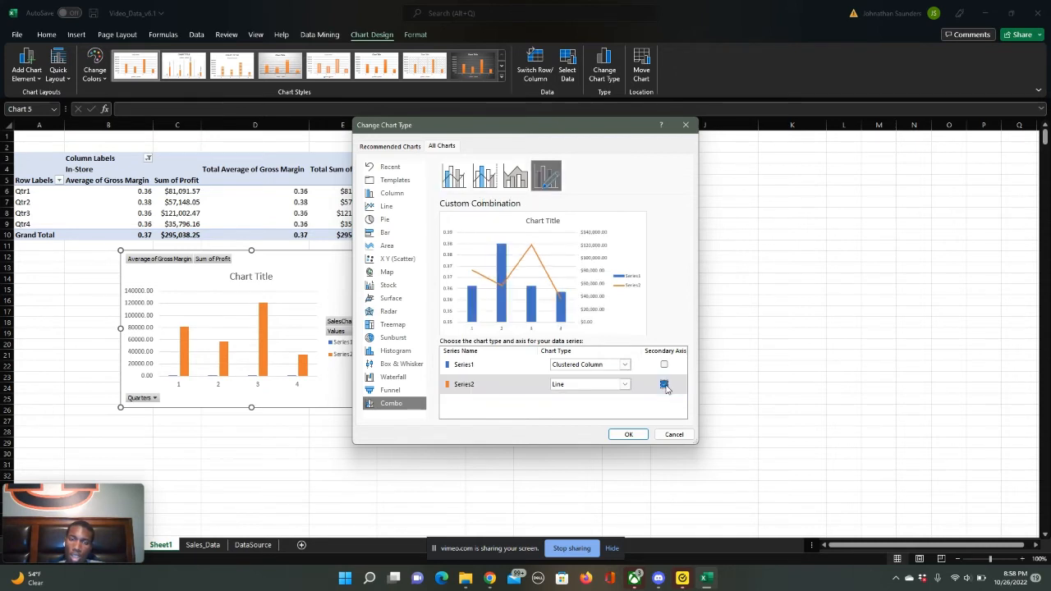
left_click(629, 434)
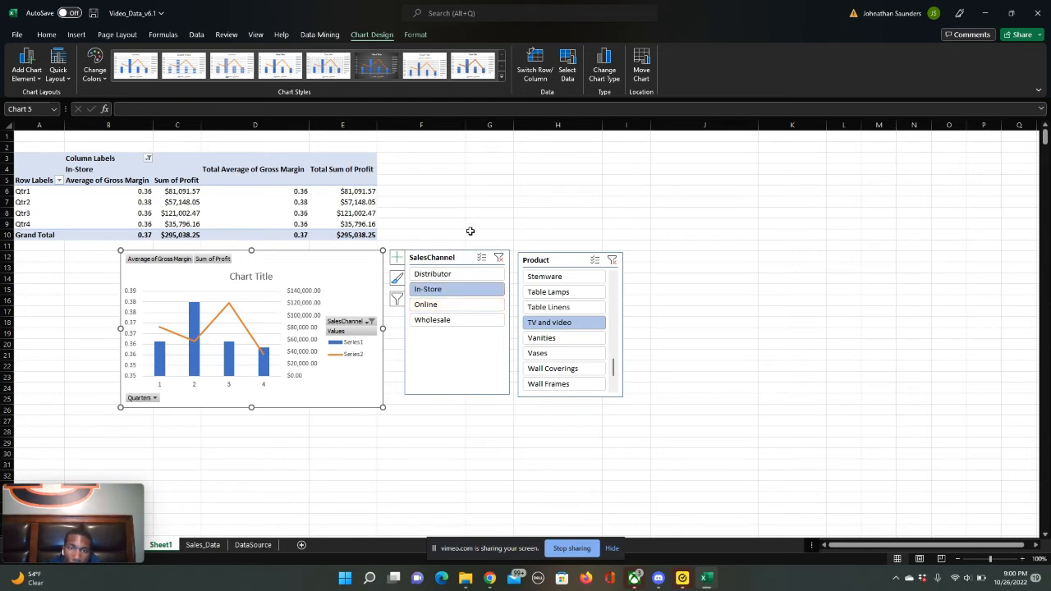
- Compare the TV and video chart for Online and In-Store by alternating the SalesChannel filter, ending on Online
left_click(453, 304)
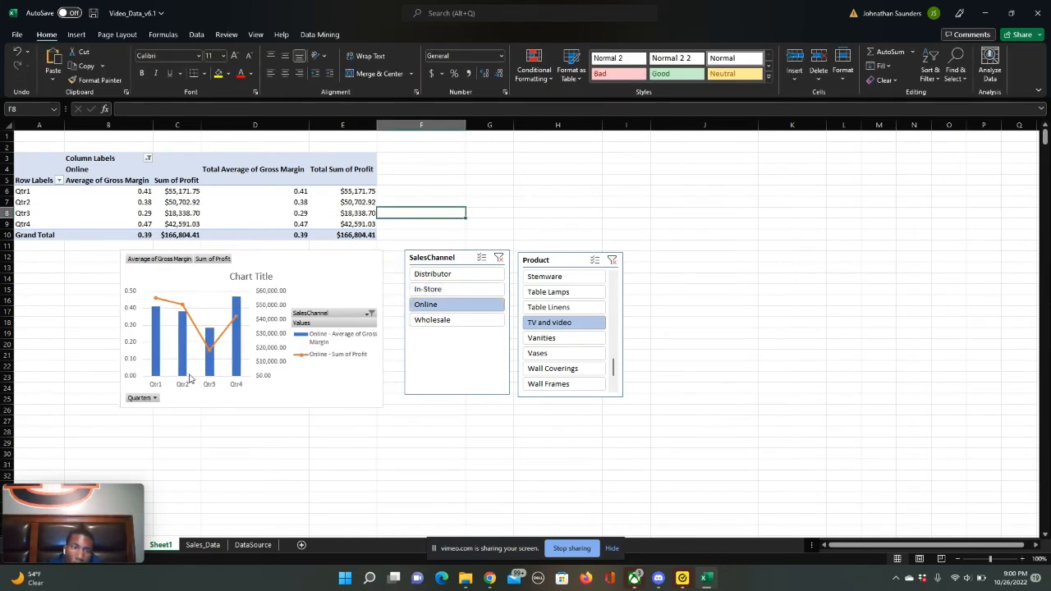
left_click(448, 292)
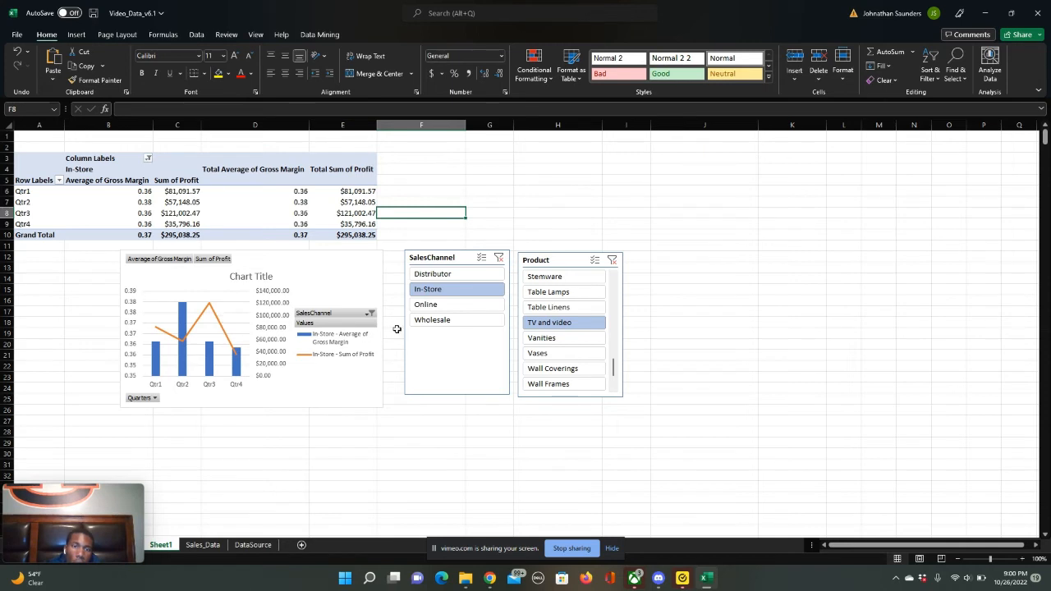
left_click(454, 307)
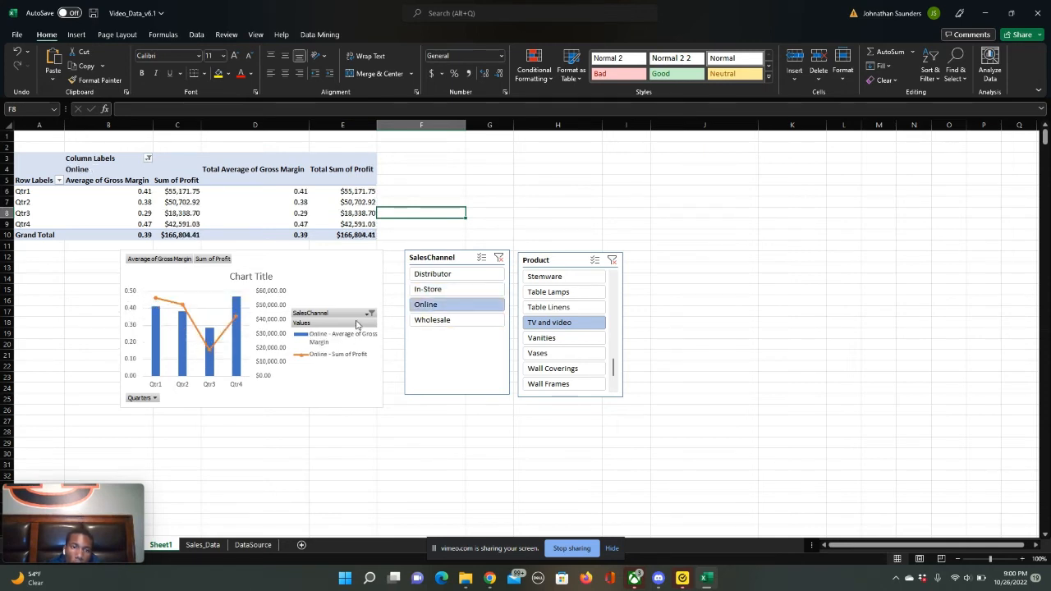
left_click(469, 294)
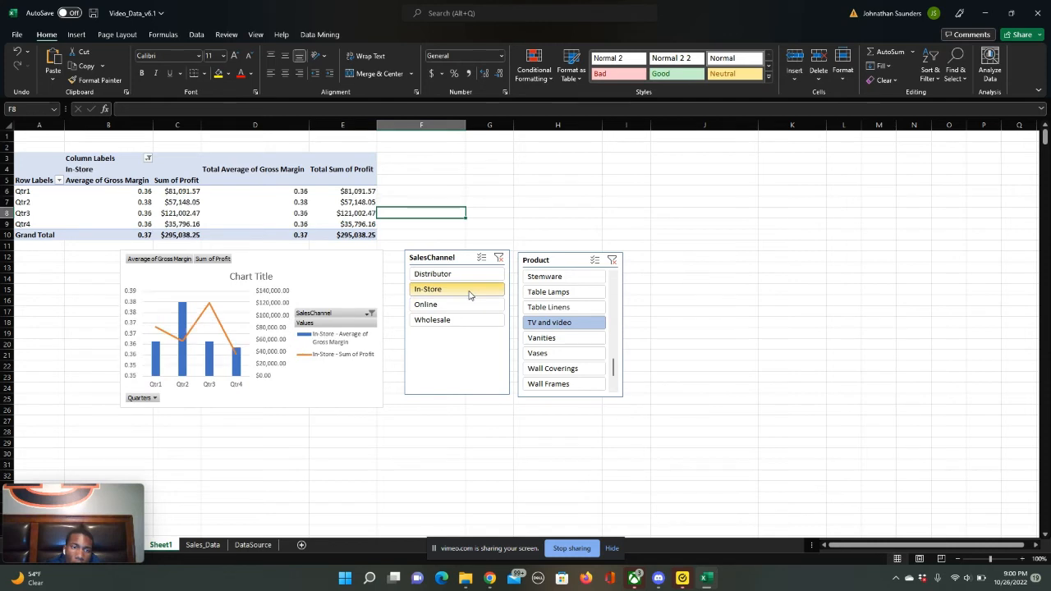
left_click(462, 305)
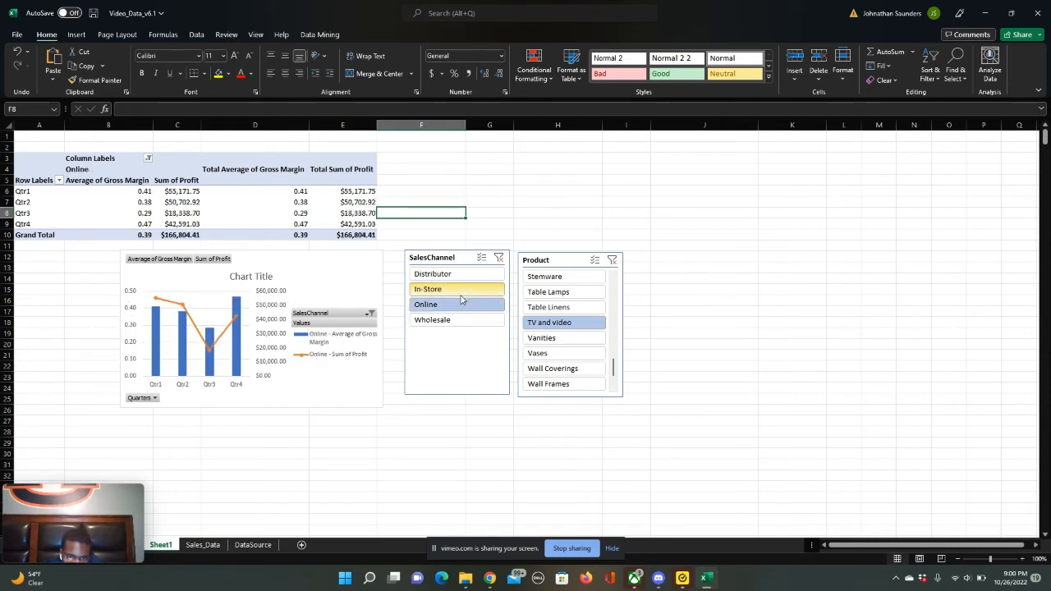
left_click(461, 294)
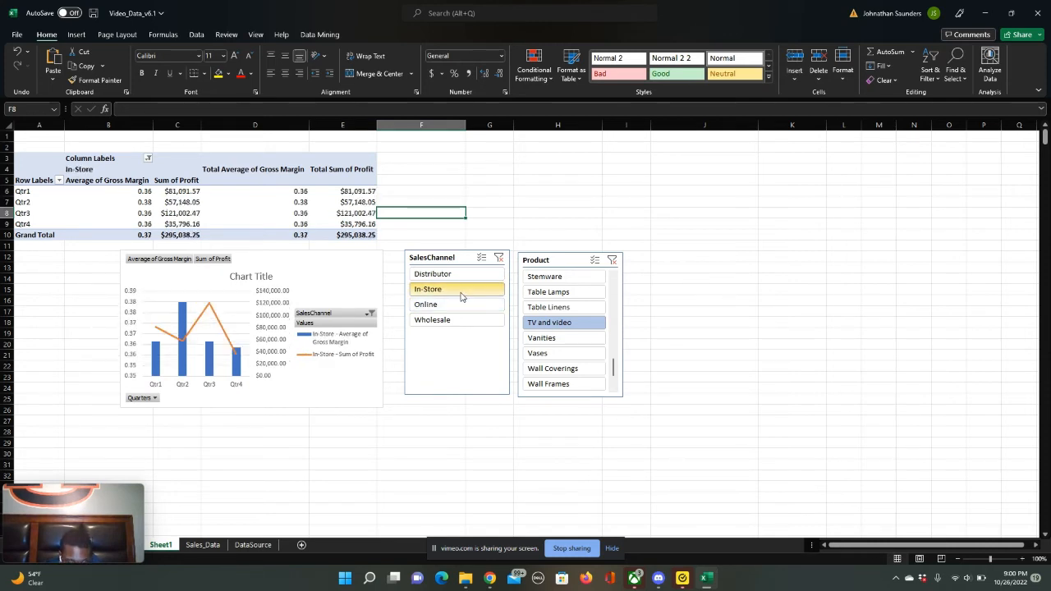
left_click(458, 305)
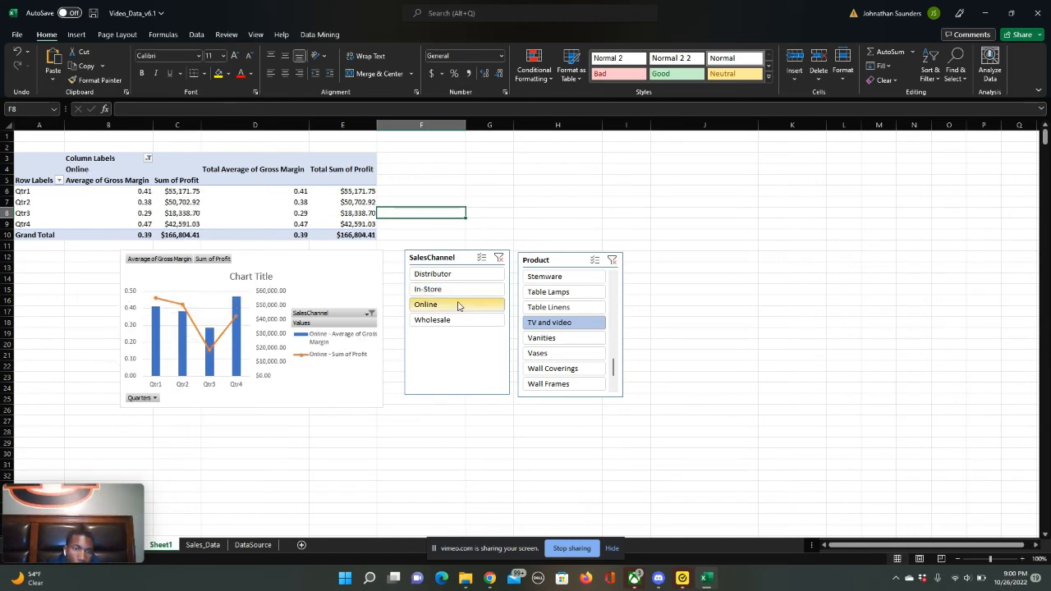
left_click(429, 290)
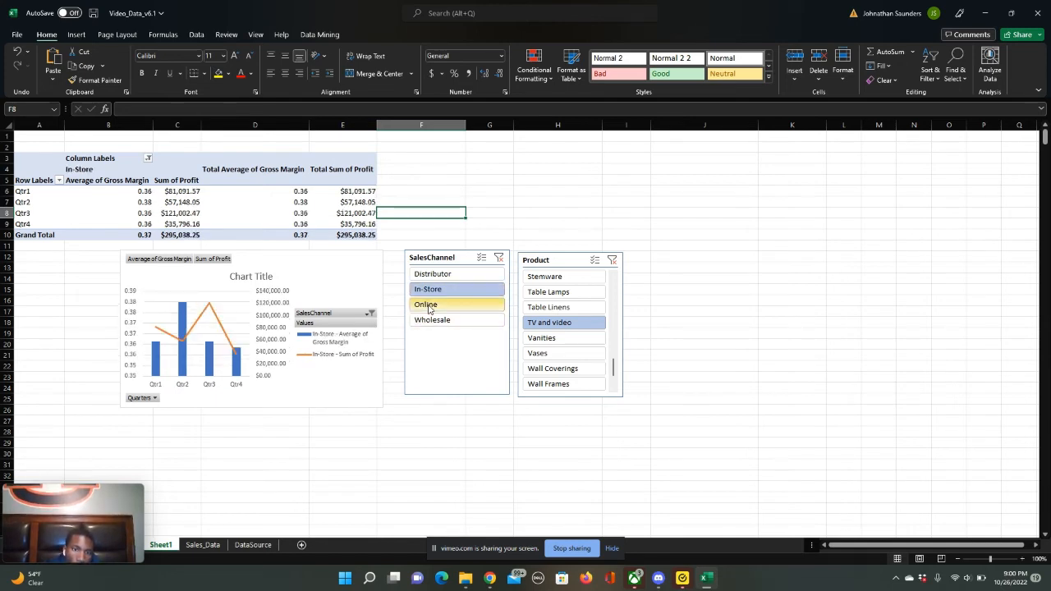
left_click(428, 307)
left_click(442, 292)
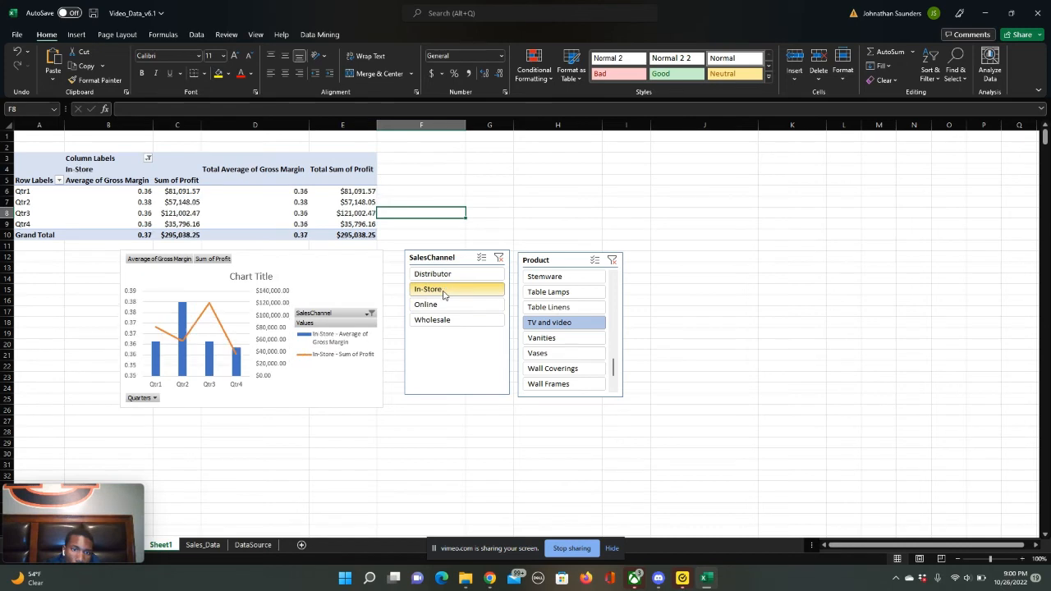
left_click(450, 307)
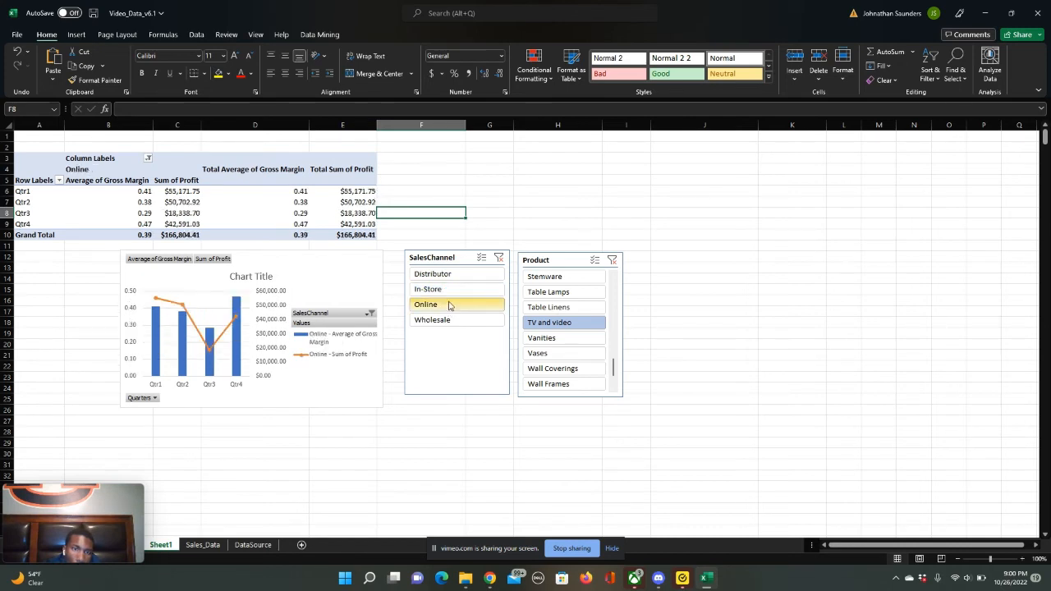
left_click(449, 294)
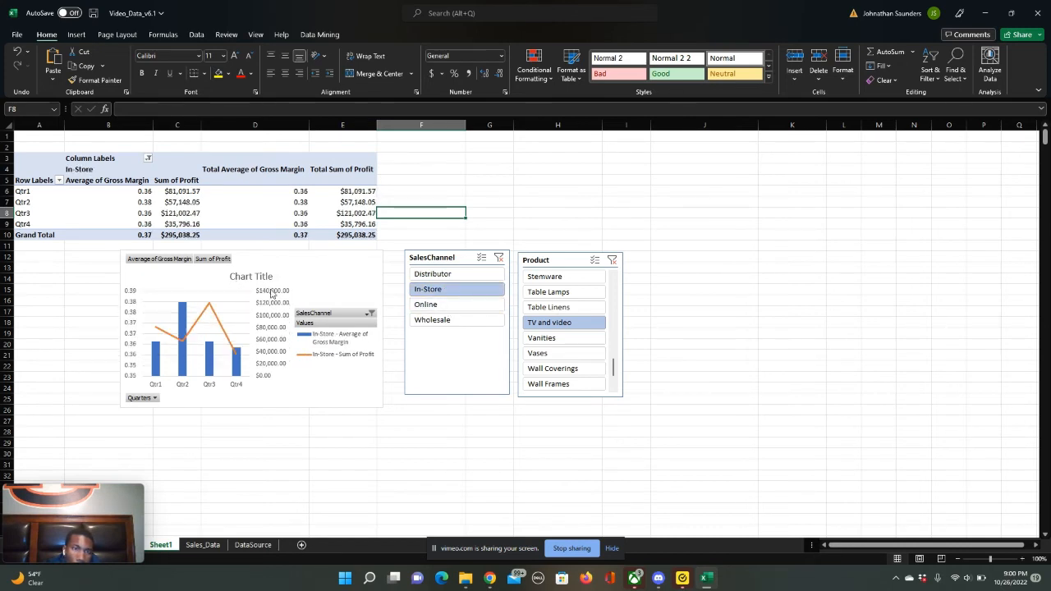
left_click(429, 303)
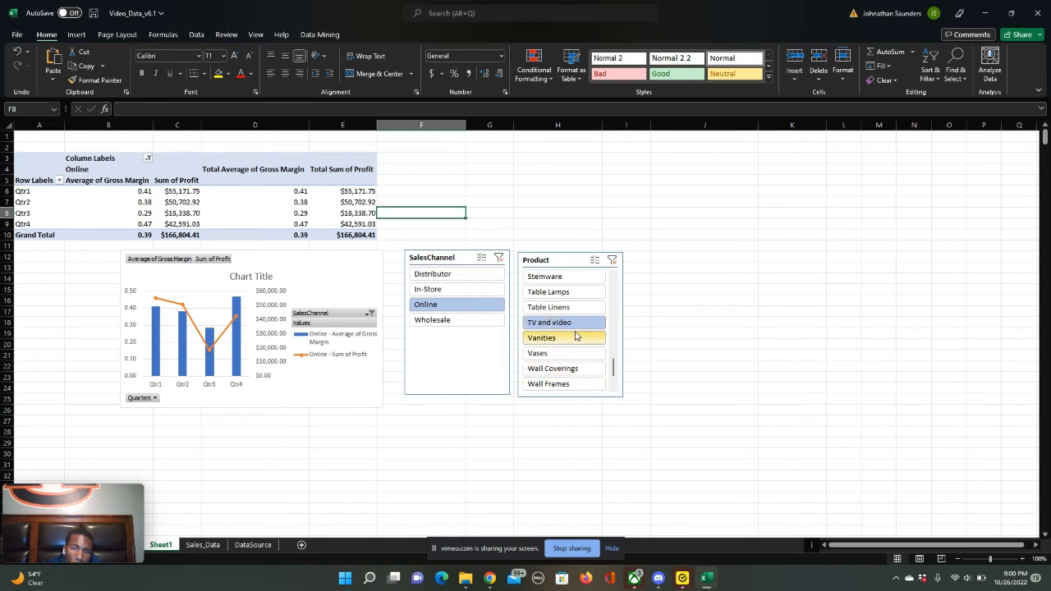
- Filter the PivotTable to Vases and compare its chart for the In-Store, Distributor and Wholesale sales channels, ending on Wholesale
left_click(557, 353)
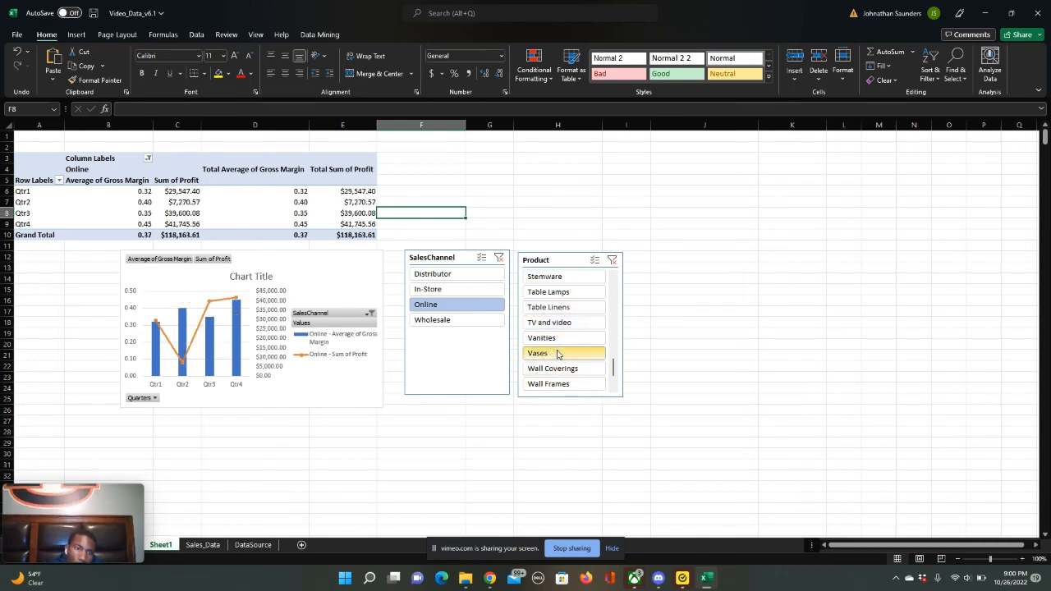
left_click(471, 292)
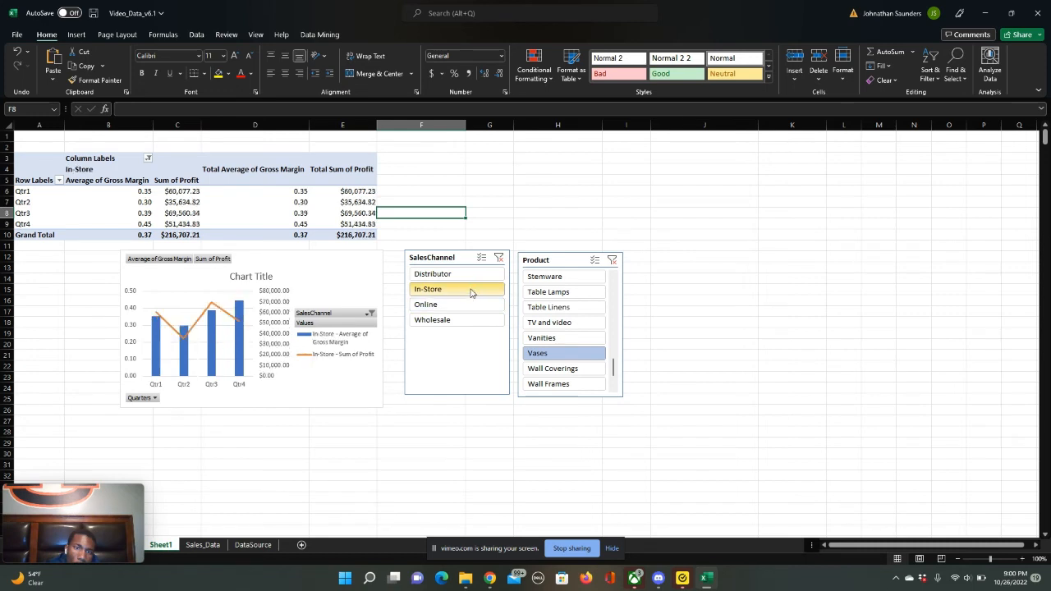
left_click(472, 274)
left_click(465, 320)
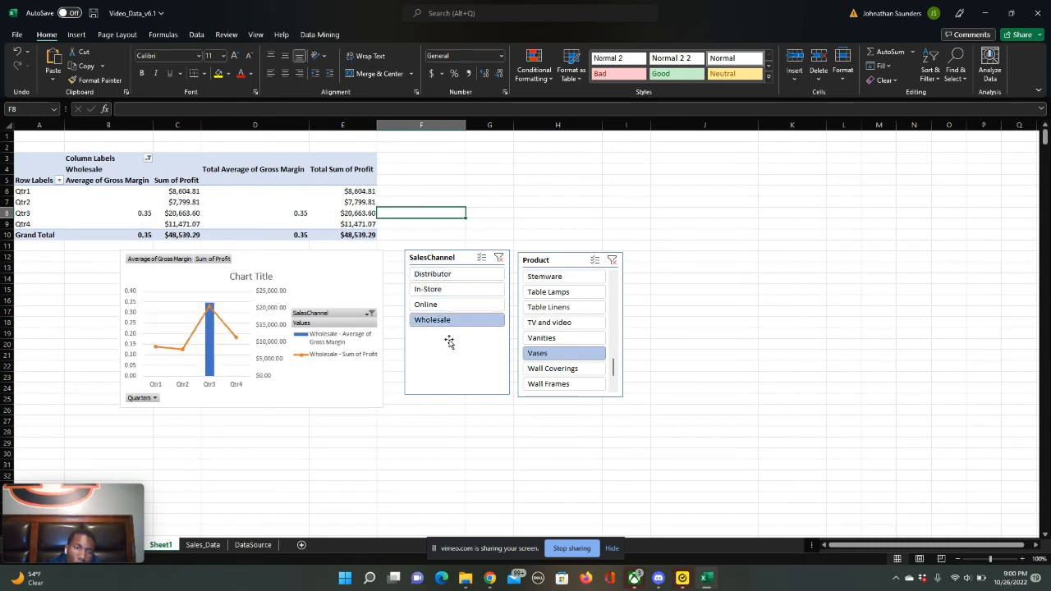
left_click(568, 355)
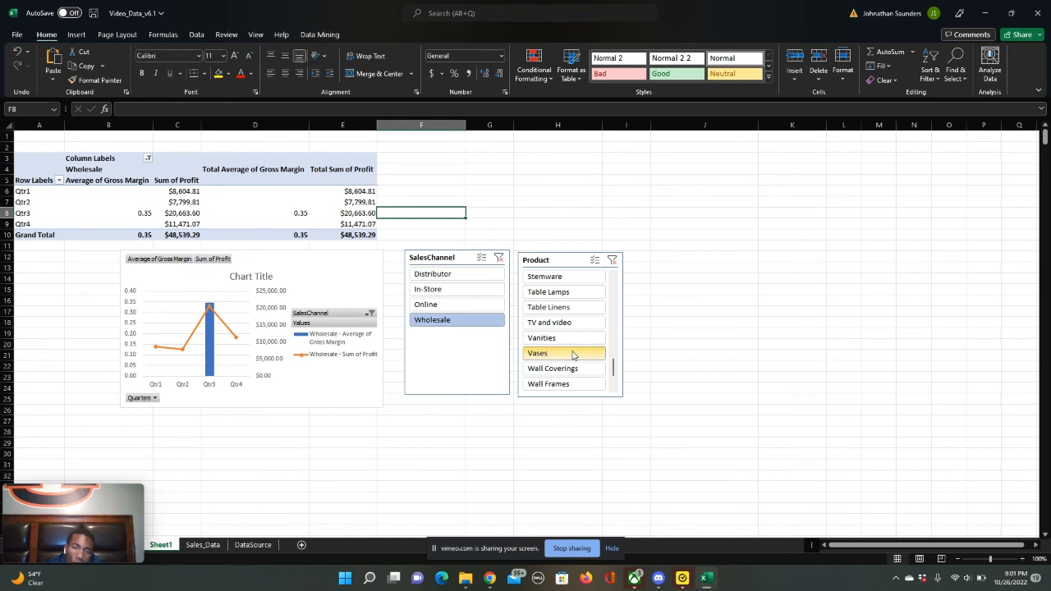
- Filter the PivotTable to Vanities and compare its chart across the Online, Distributor and In-Store sales channels, ending on In-Store
left_click(573, 339)
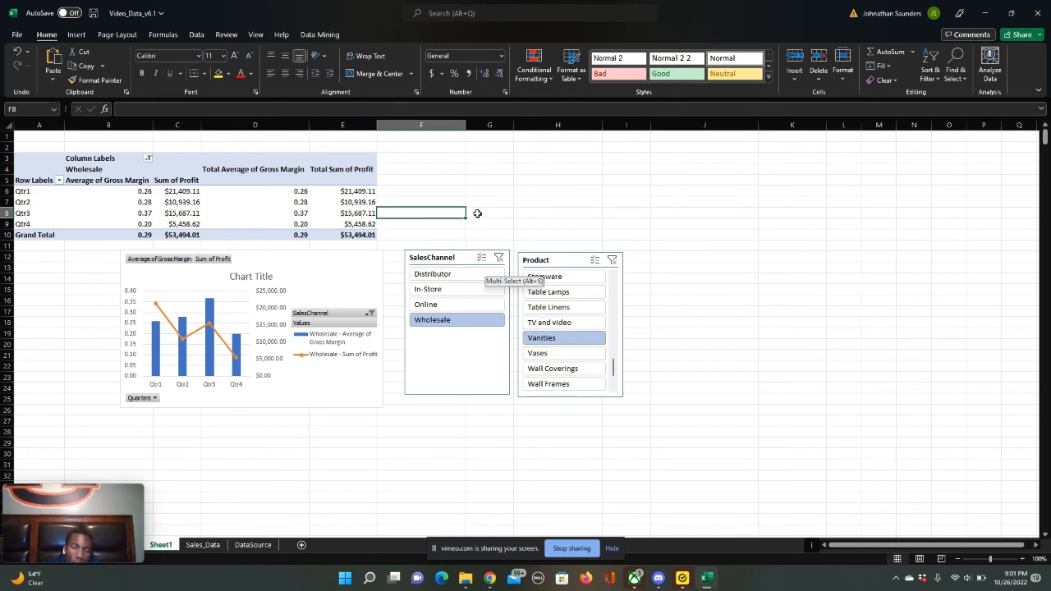
left_click(463, 294)
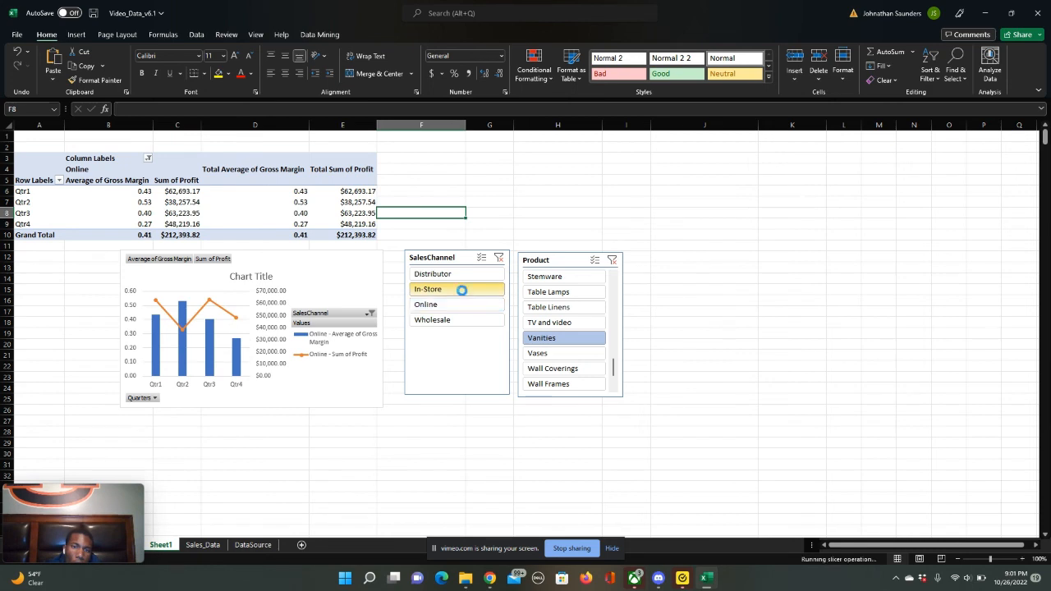
left_click(467, 274)
left_click(466, 290)
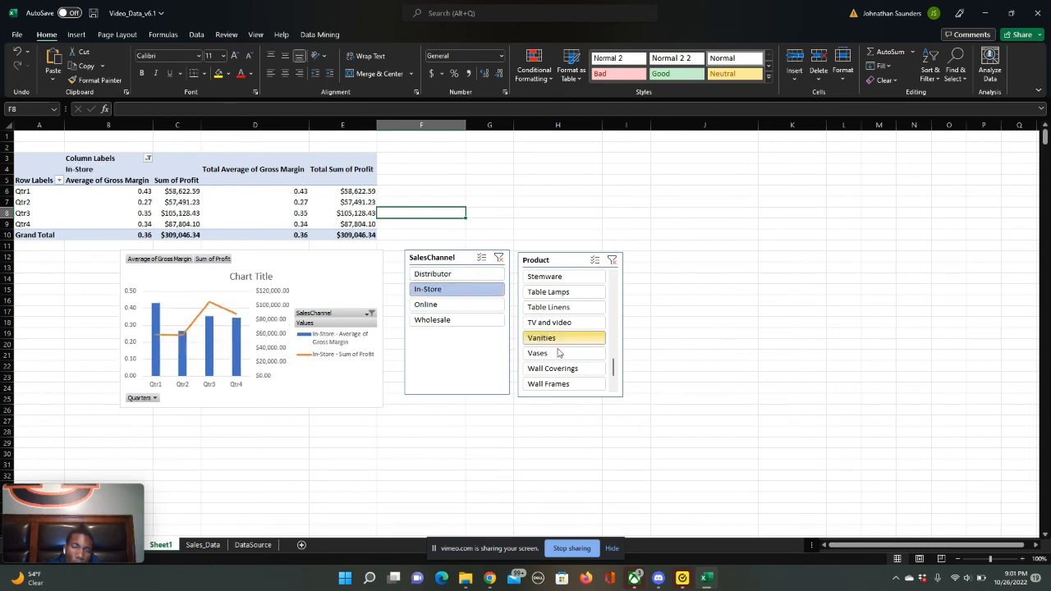